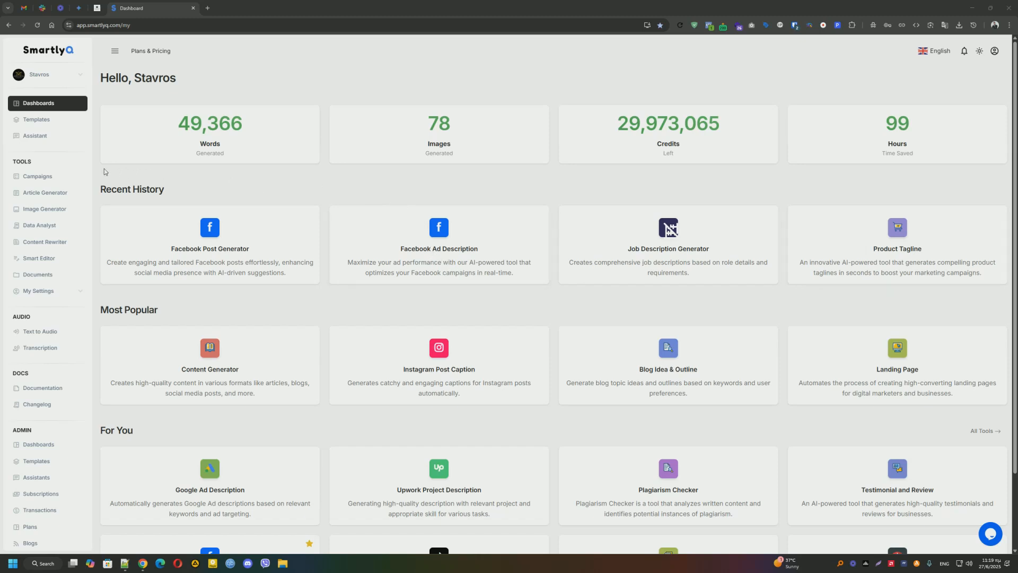
# Go to the Campaigns section and start creating a new campaign
pyautogui.click(54, 178)
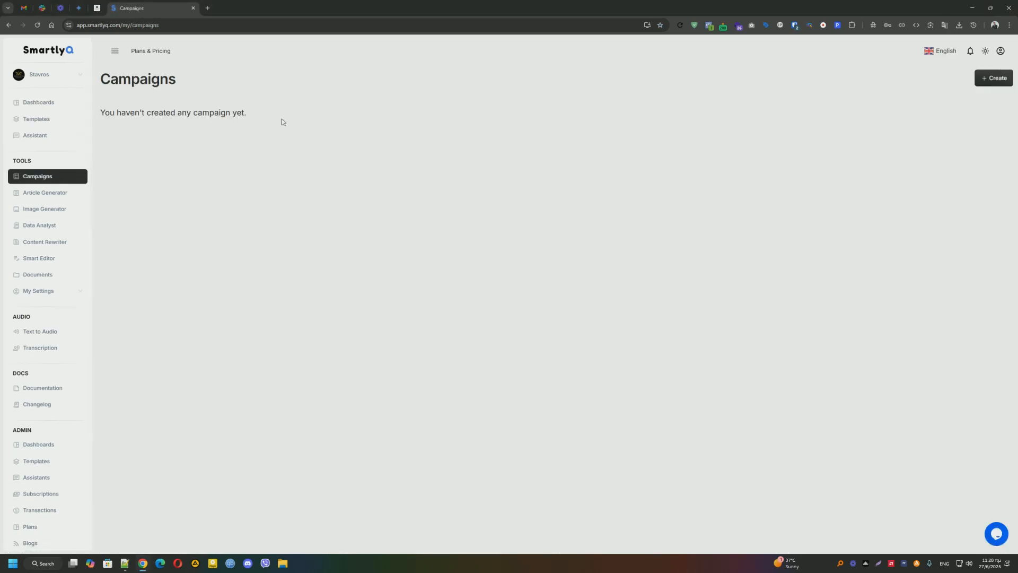
pyautogui.moveTo(268, 115); pyautogui.dragTo(100, 114)
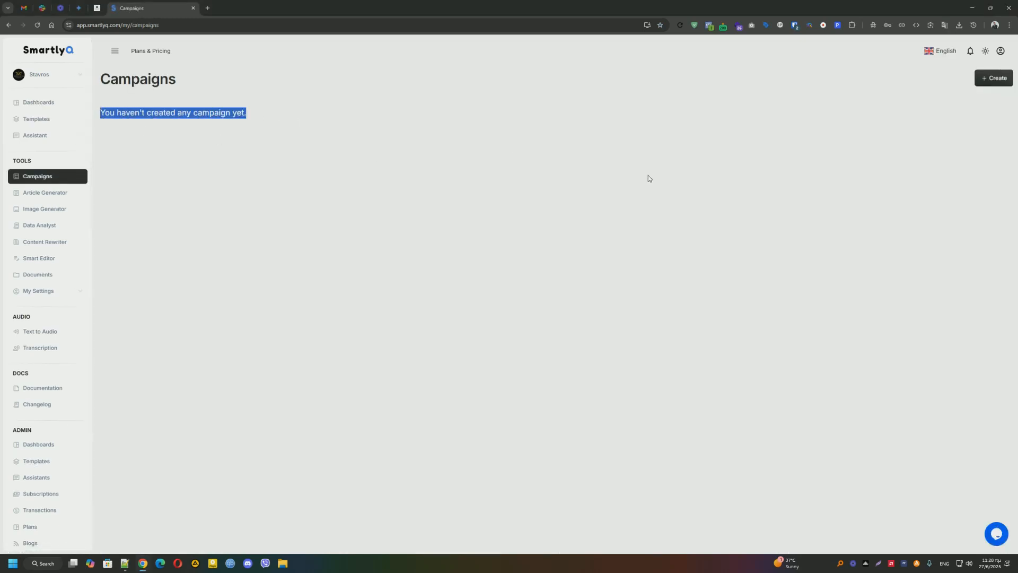
pyautogui.click(992, 80)
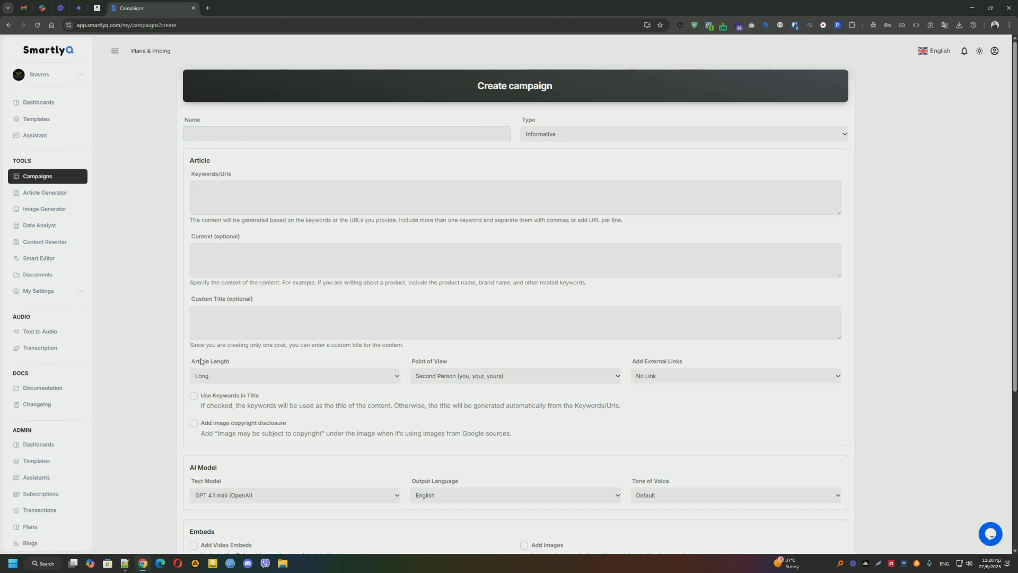
# Copy "AI SEO Revolution Demo Campaign" from the Notepad++ notes and paste it as the new campaign's name
pyautogui.click(128, 557)
pyautogui.moveTo(411, 228); pyautogui.dragTo(291, 226)
pyautogui.hotkey('ctrl', 'c')
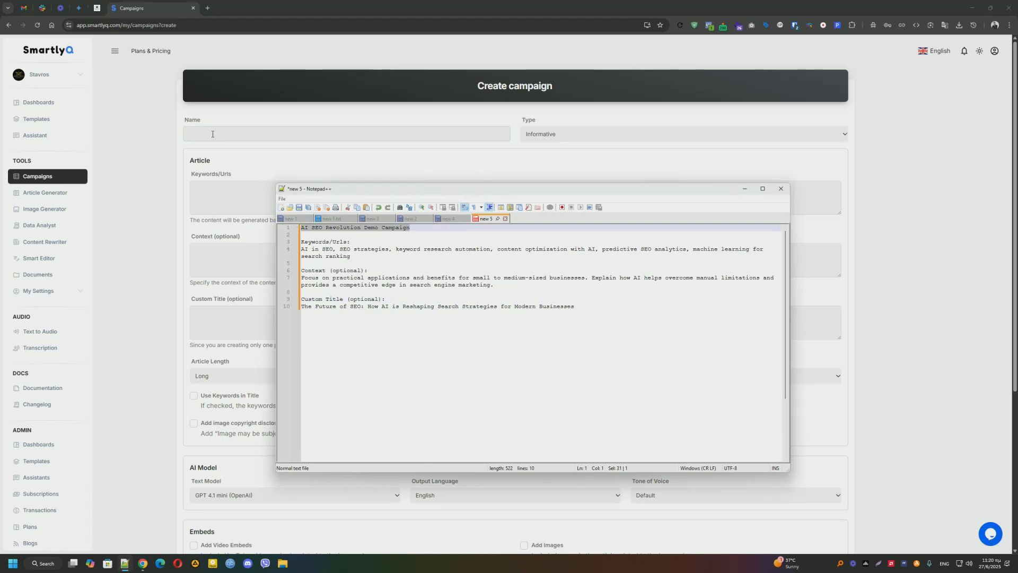
pyautogui.click(213, 135)
pyautogui.hotkey('ctrl', 'v')
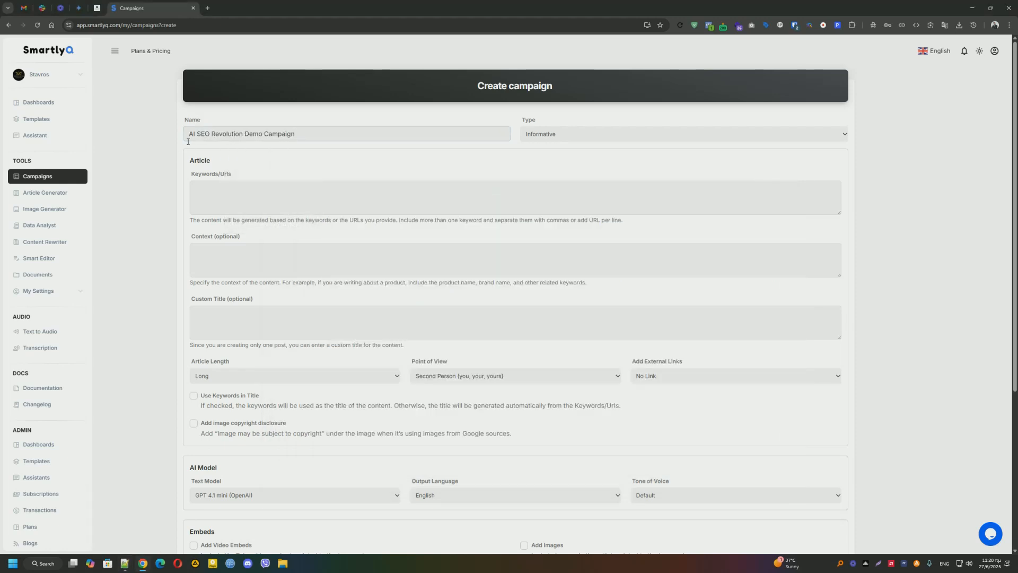
# Try the RSS campaign type to view its article fields and set the type back to Informative
pyautogui.moveTo(522, 125); pyautogui.dragTo(553, 124)
pyautogui.click(553, 124)
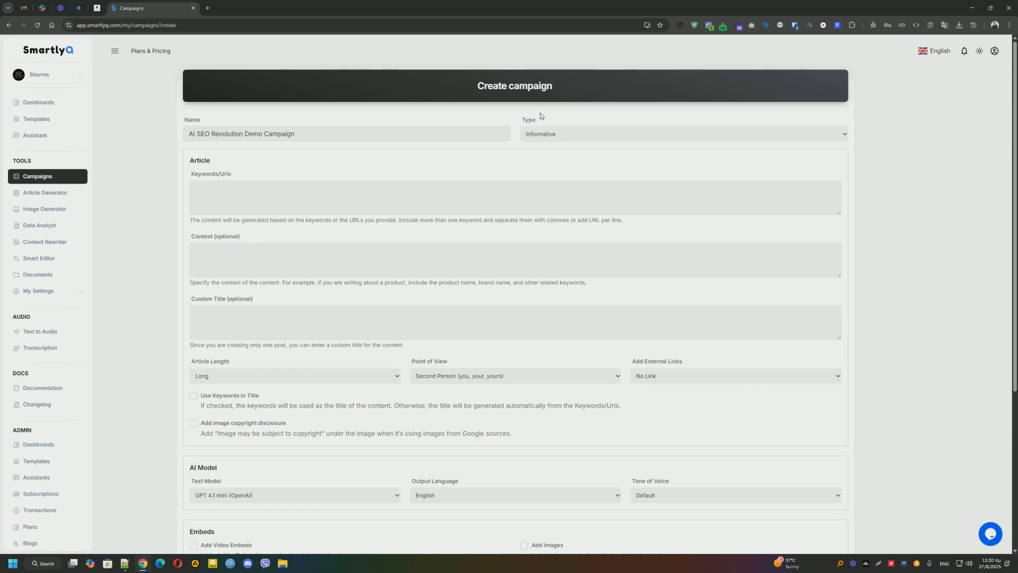
pyautogui.click(557, 140)
pyautogui.click(563, 126)
pyautogui.moveTo(241, 178); pyautogui.dragTo(192, 175)
pyautogui.click(263, 196)
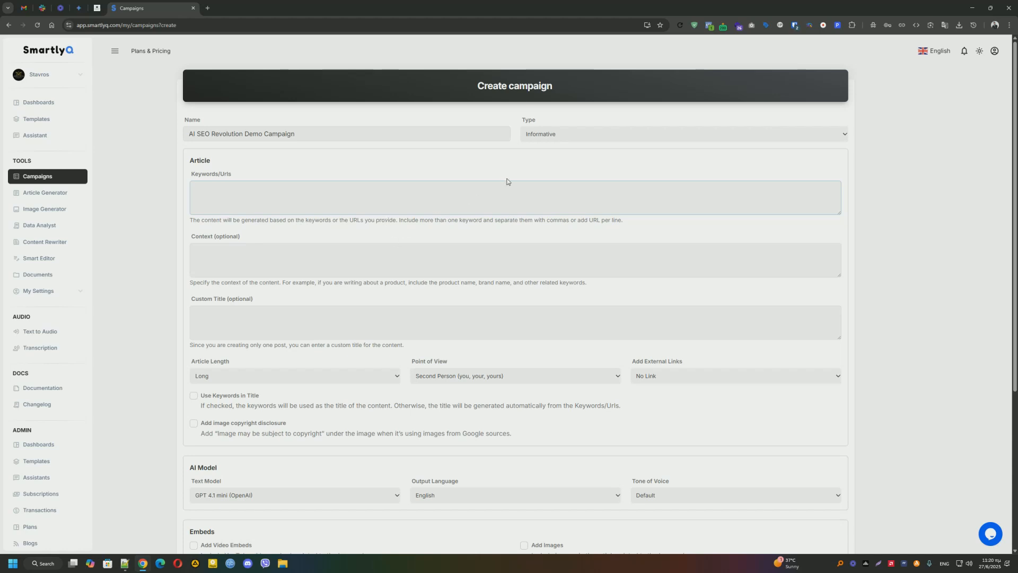
pyautogui.click(550, 139)
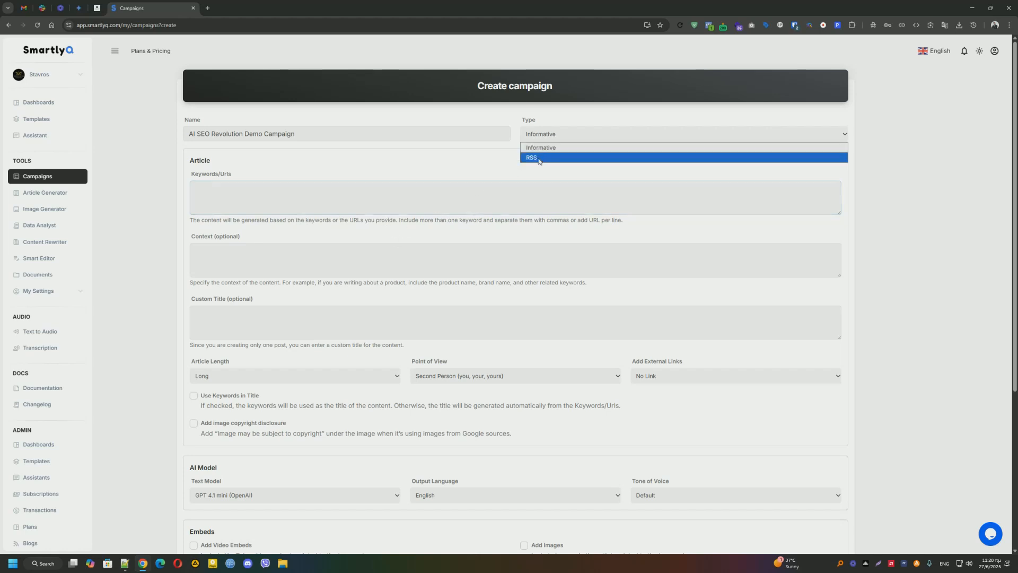
pyautogui.click(538, 159)
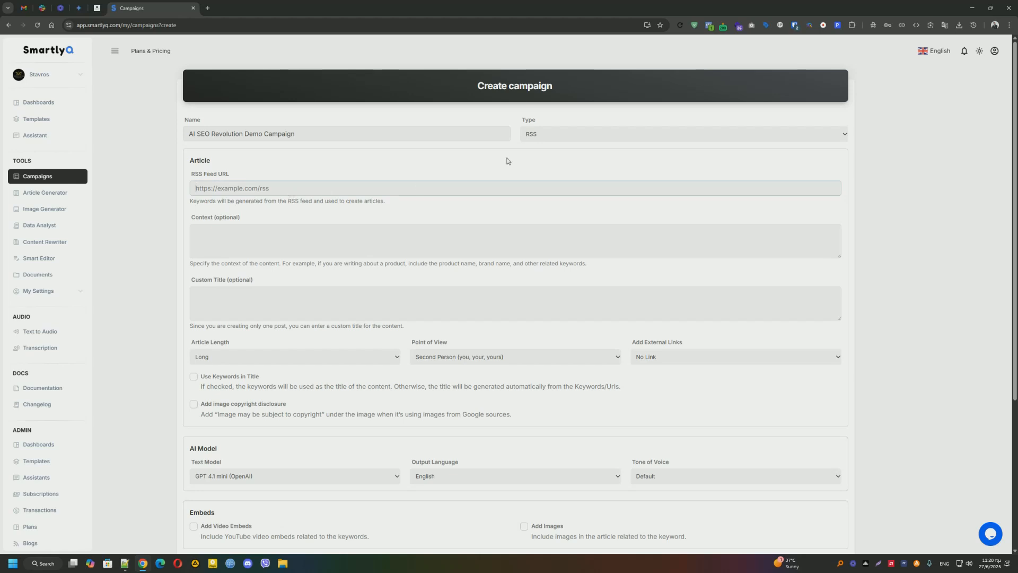
pyautogui.click(552, 135)
pyautogui.click(557, 148)
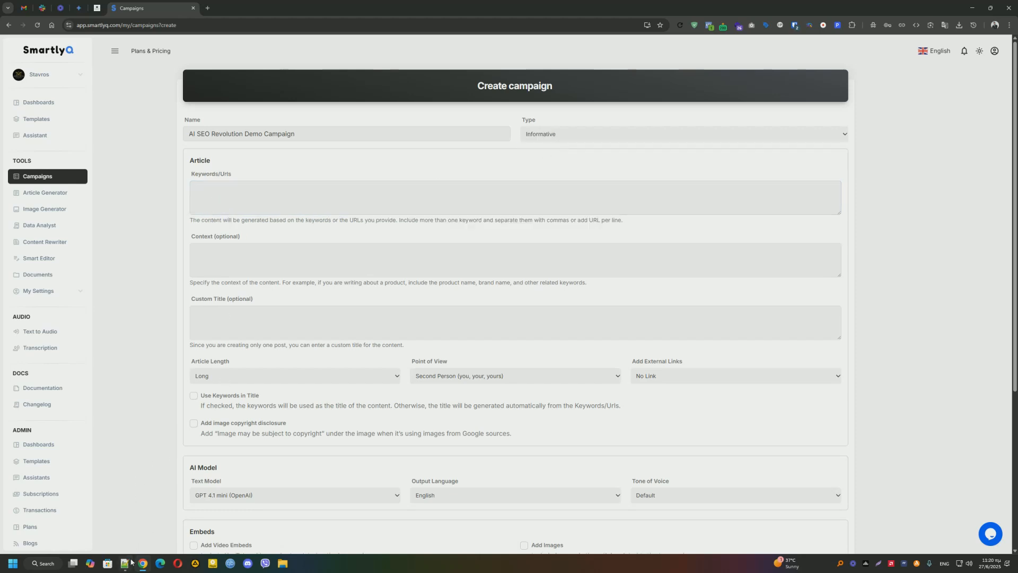
# Copy the keyword list, from "AI in SEO" to "machine learning for search ranking", from the Notepad++ notes into the campaign's Keywords/Urls field
pyautogui.moveTo(130, 565)
pyautogui.moveTo(190, 133); pyautogui.dragTo(216, 134)
pyautogui.click(216, 133)
pyautogui.click(125, 564)
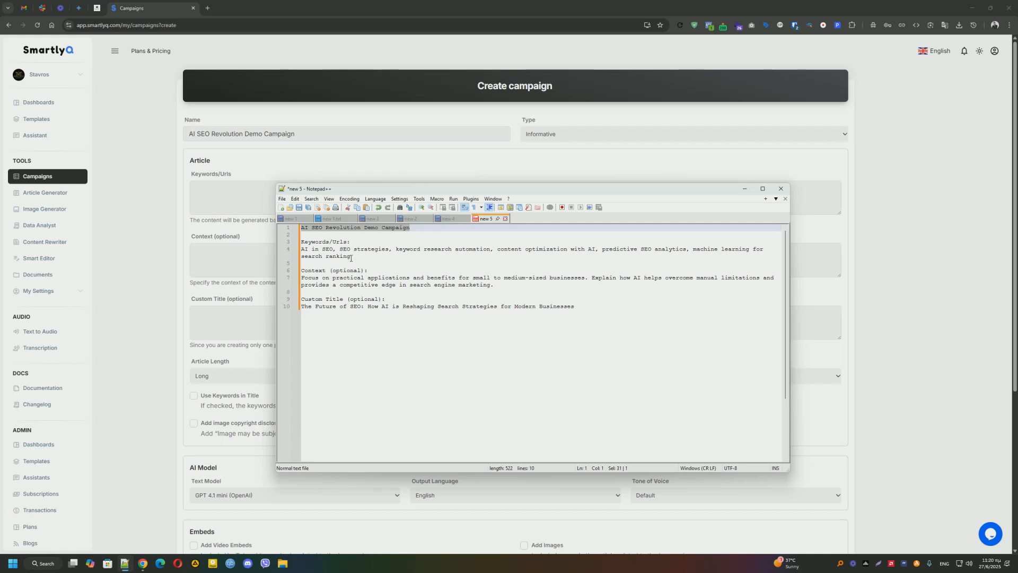
pyautogui.moveTo(351, 258); pyautogui.dragTo(302, 250)
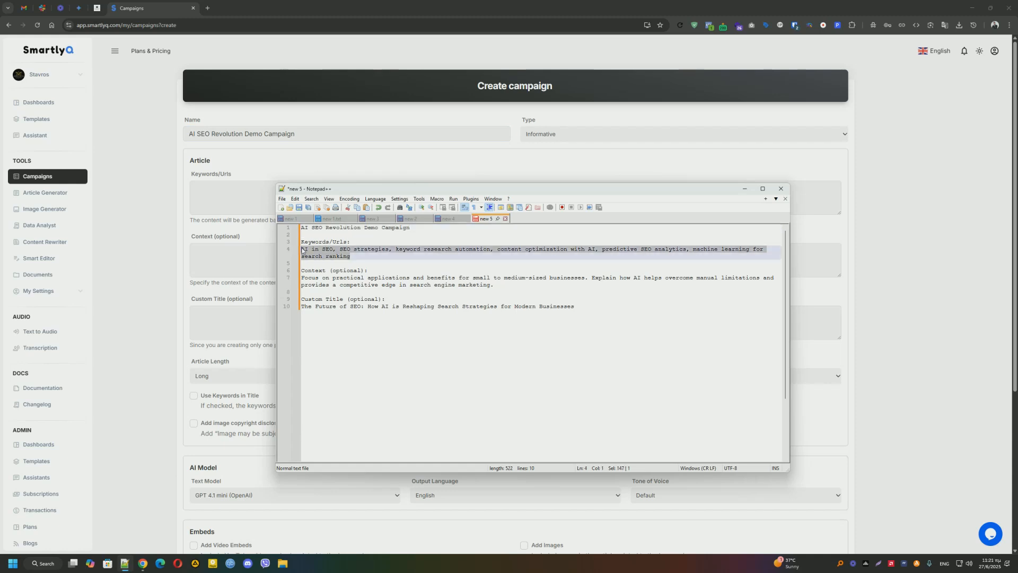
pyautogui.hotkey('ctrl', 'c')
pyautogui.click(244, 205)
pyautogui.hotkey('ctrl', 'v')
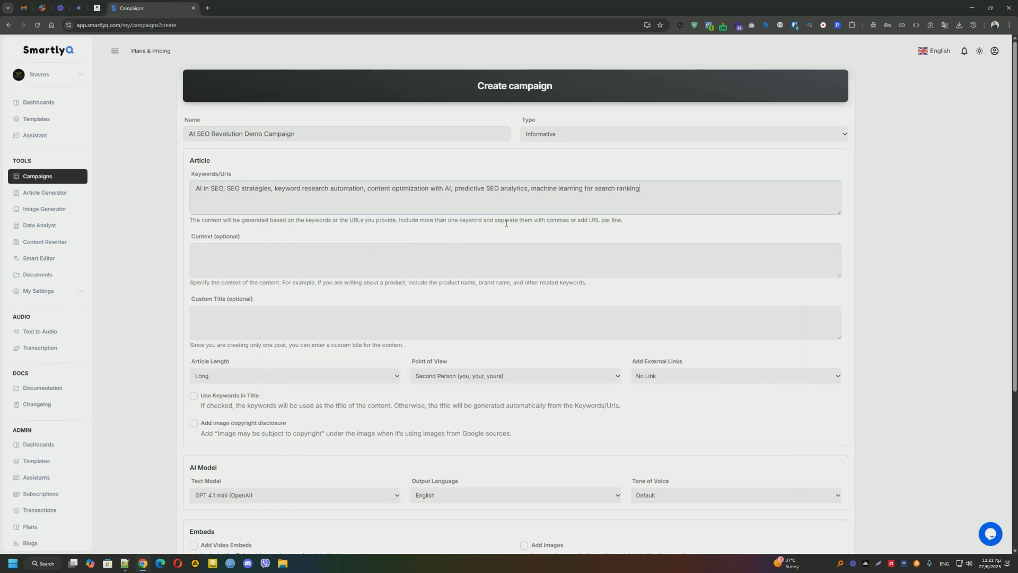
pyautogui.moveTo(548, 219); pyautogui.dragTo(576, 220)
pyautogui.click(610, 226)
# Copy the context paragraph beginning "Focus on practical applications and benefits" from the Notepad++ notes into the campaign's optional Context field
pyautogui.moveTo(126, 563)
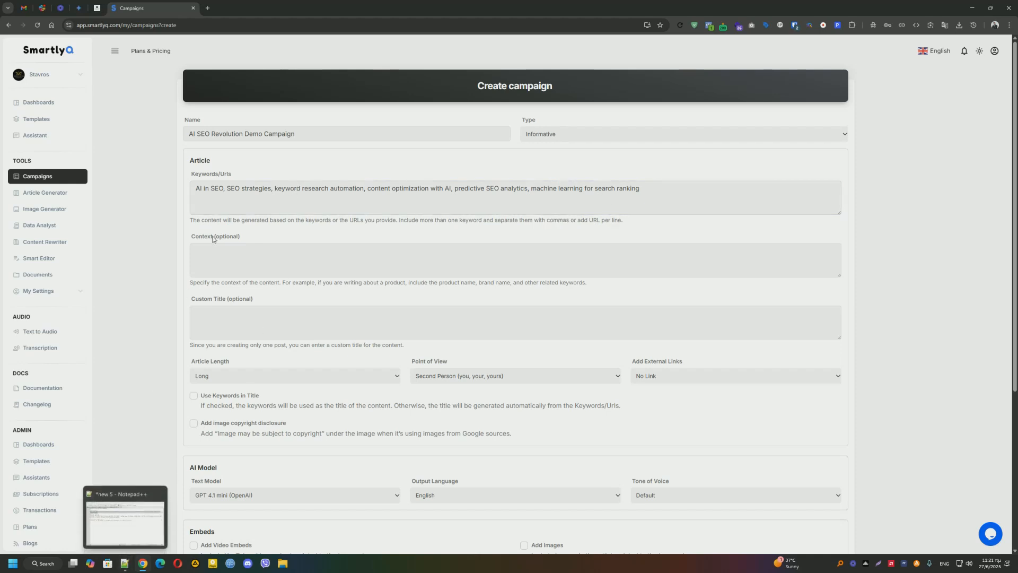
pyautogui.moveTo(192, 237); pyautogui.dragTo(263, 241)
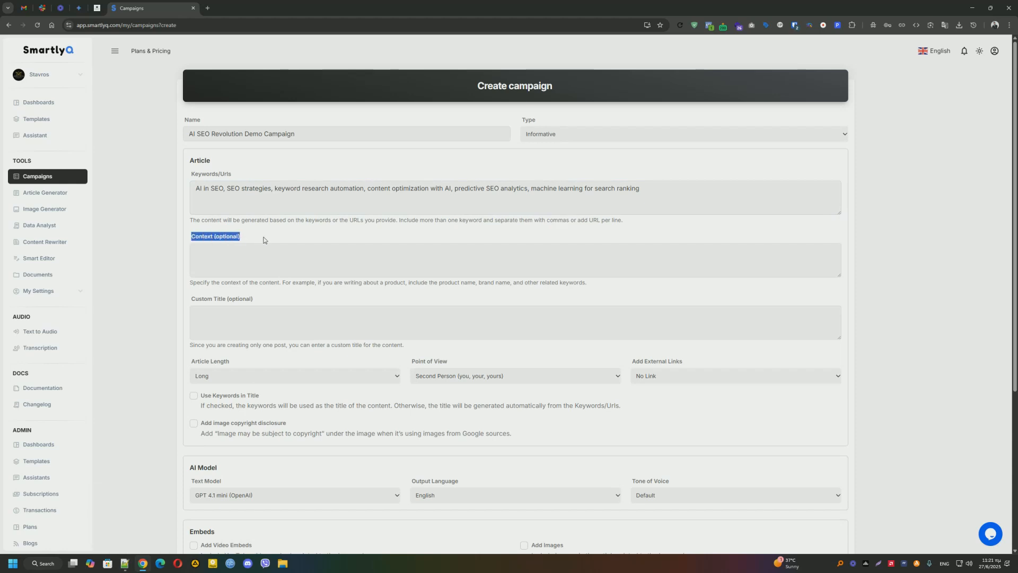
pyautogui.click(263, 240)
pyautogui.click(125, 563)
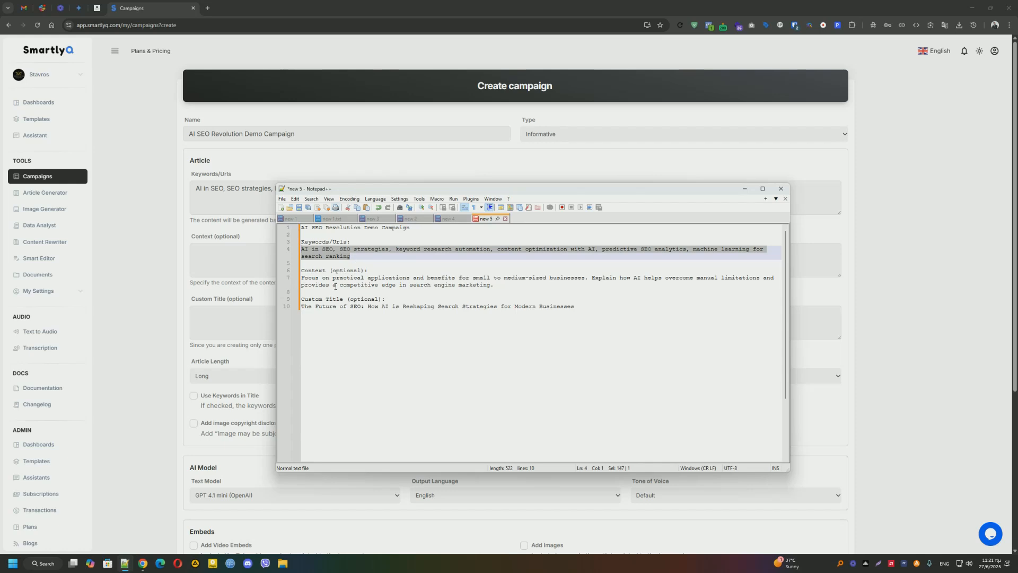
pyautogui.moveTo(492, 285); pyautogui.dragTo(301, 278)
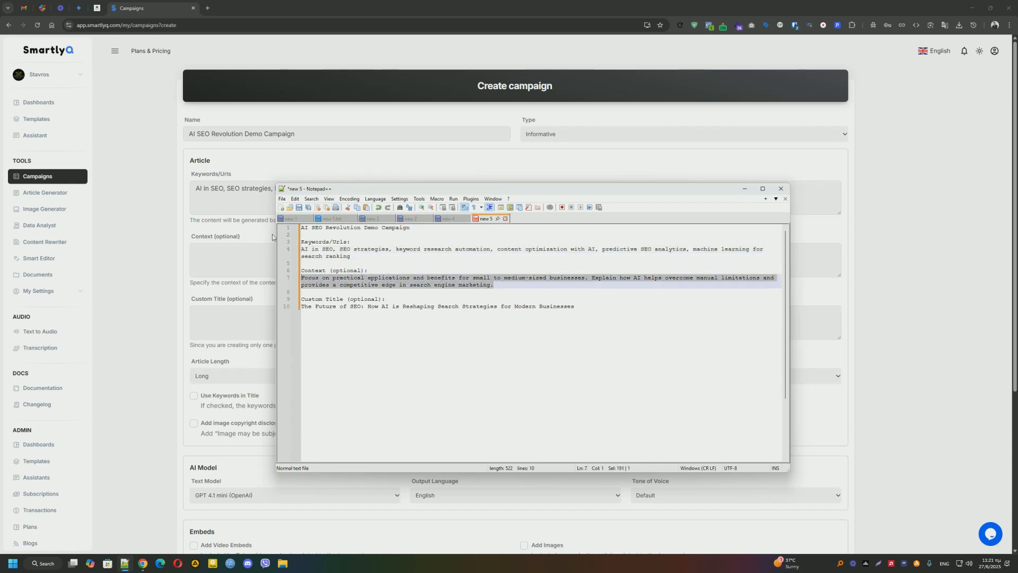
pyautogui.click(217, 254)
pyautogui.hotkey('ctrl', 'v')
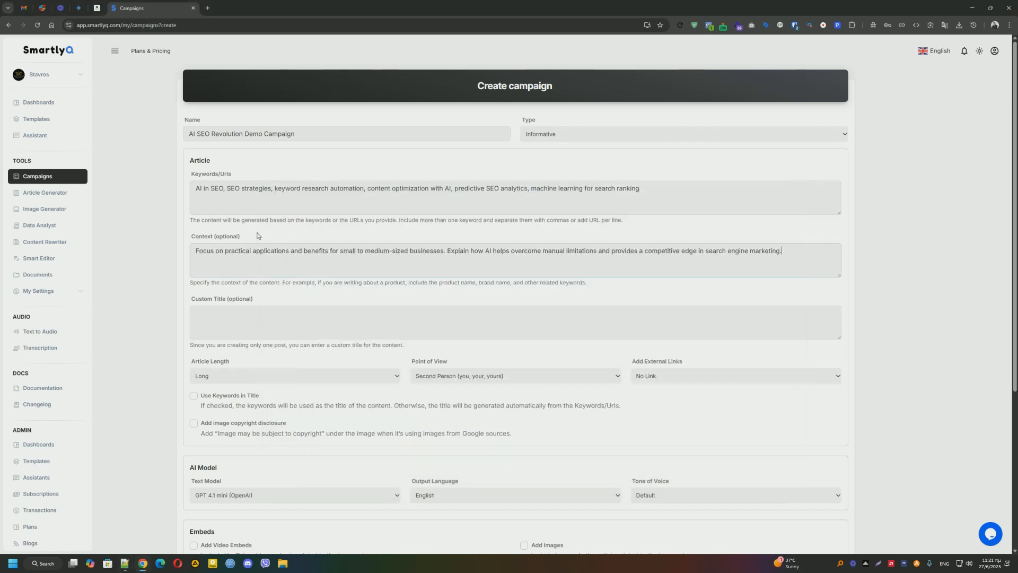
# Check the optional custom title in the Notepad++ notes and return to the campaign form
pyautogui.scroll(-1, 228, 299)
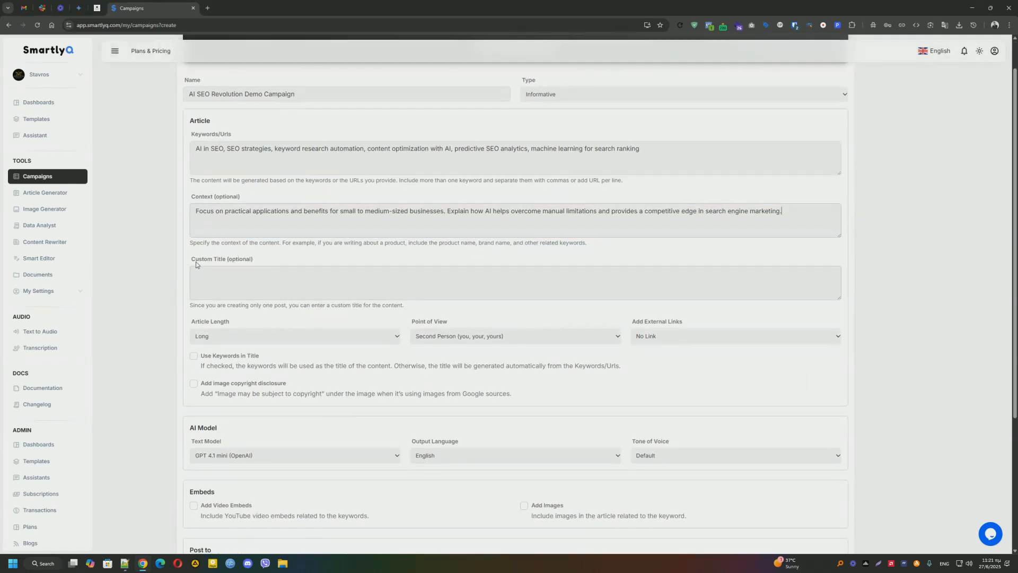
pyautogui.tripleClick(254, 261)
pyautogui.click(256, 262)
pyautogui.click(126, 563)
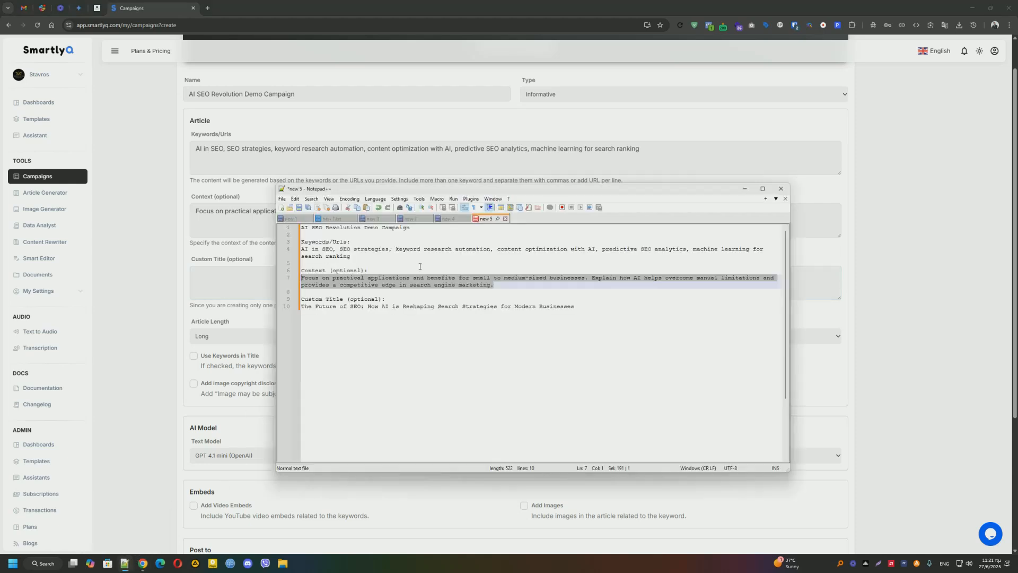
pyautogui.moveTo(343, 191); pyautogui.dragTo(381, 180)
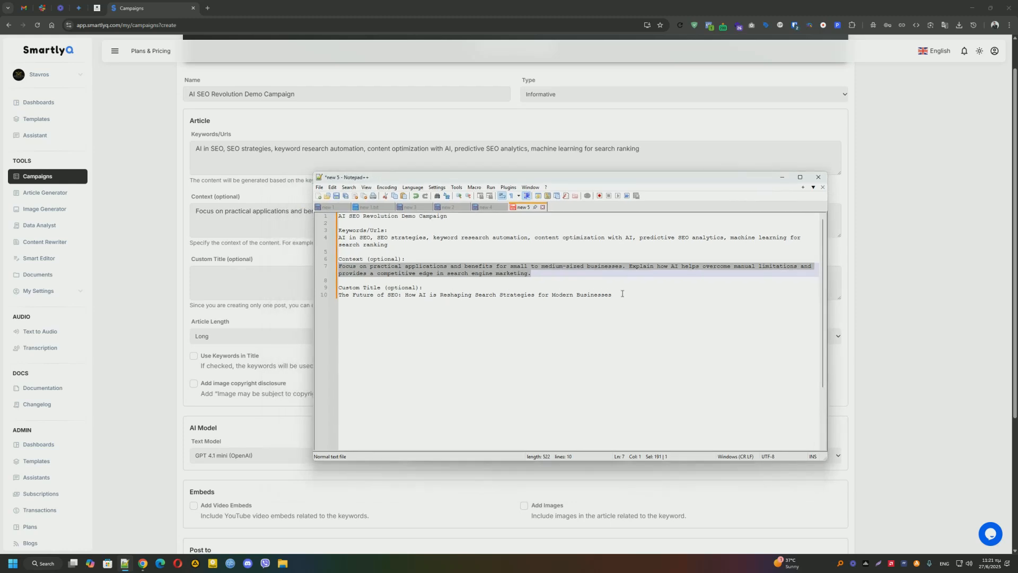
pyautogui.click(781, 177)
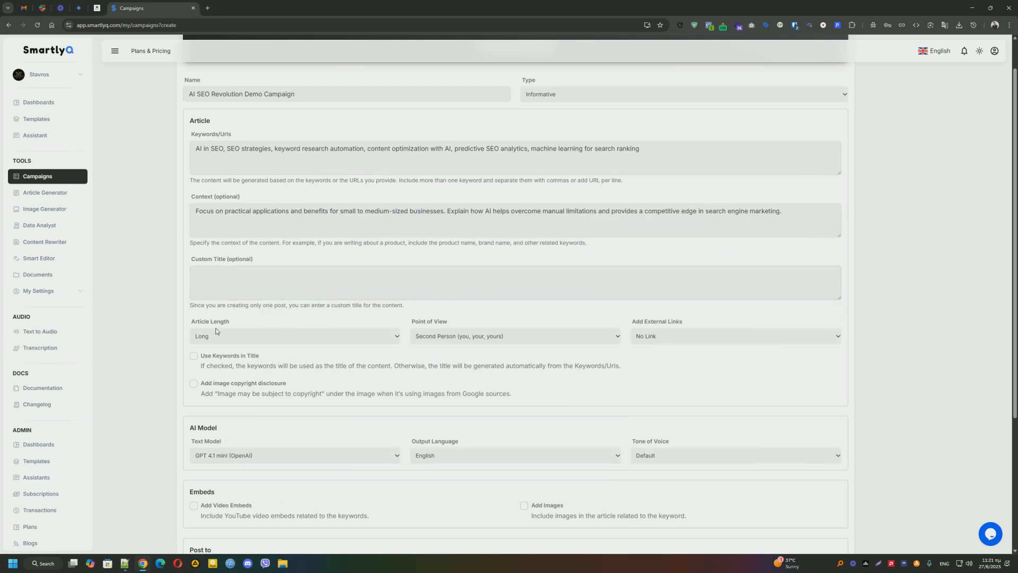
# Keep the article length at Long and set the point of view to Third Person (he, she, it, they, their)
pyautogui.scroll(-1, 218, 331)
pyautogui.moveTo(230, 283); pyautogui.dragTo(190, 284)
pyautogui.click(238, 297)
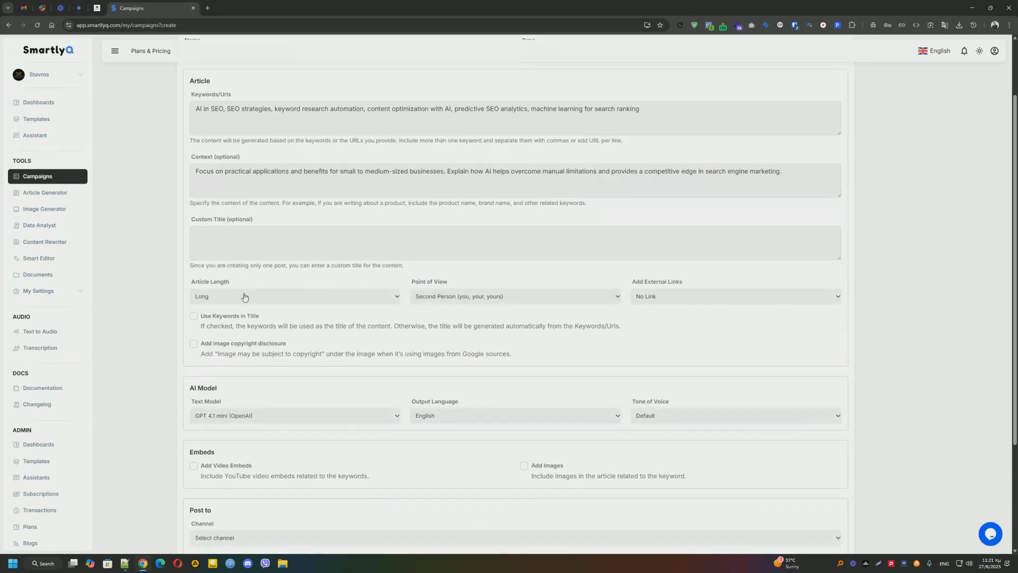
pyautogui.click(251, 290)
pyautogui.moveTo(411, 285); pyautogui.dragTo(455, 285)
pyautogui.click(463, 285)
pyautogui.click(465, 297)
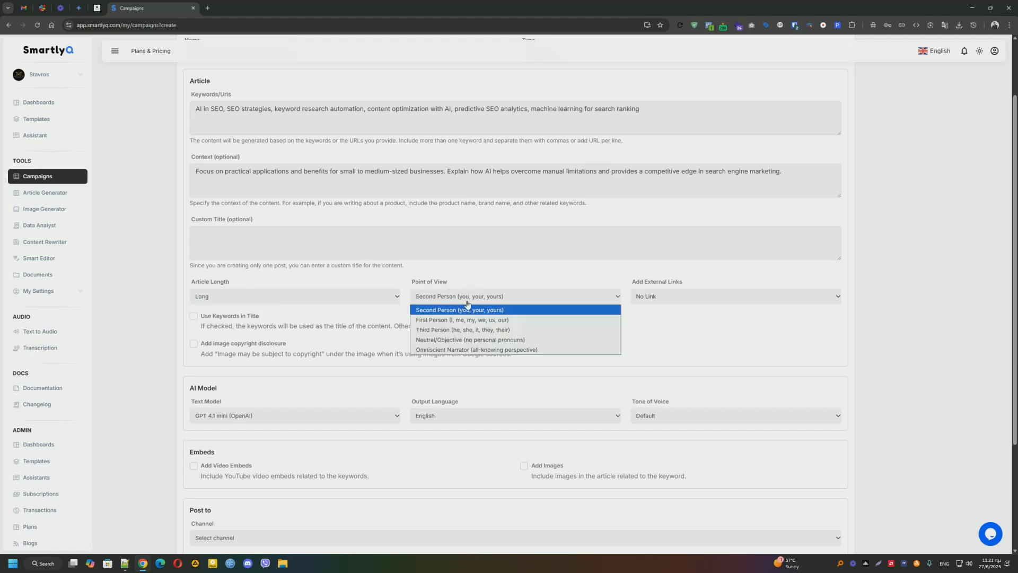
pyautogui.click(463, 330)
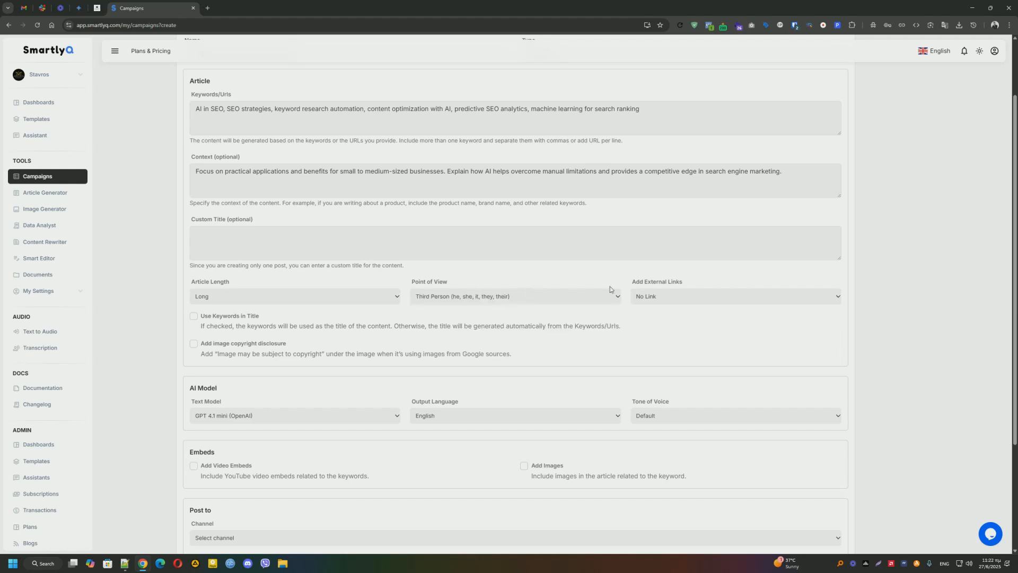
# Review the external link options for the article and keep No Link selected
pyautogui.tripleClick(689, 281)
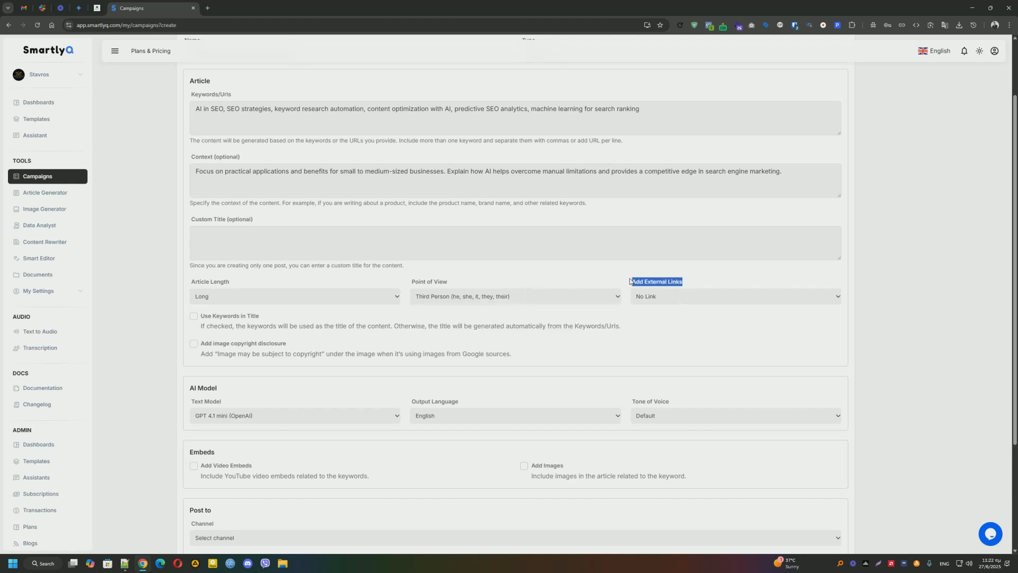
pyautogui.click(670, 295)
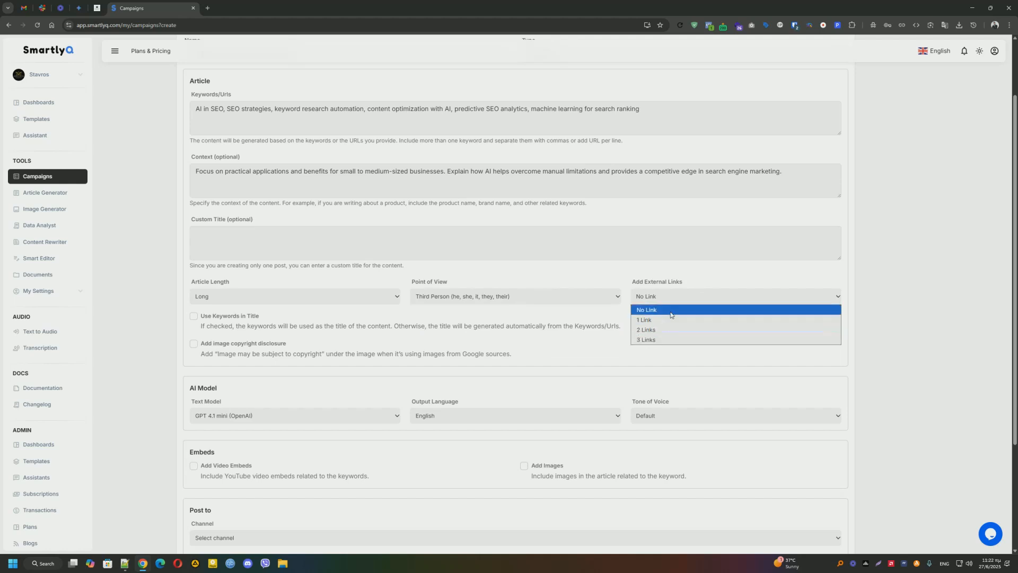
pyautogui.click(670, 313)
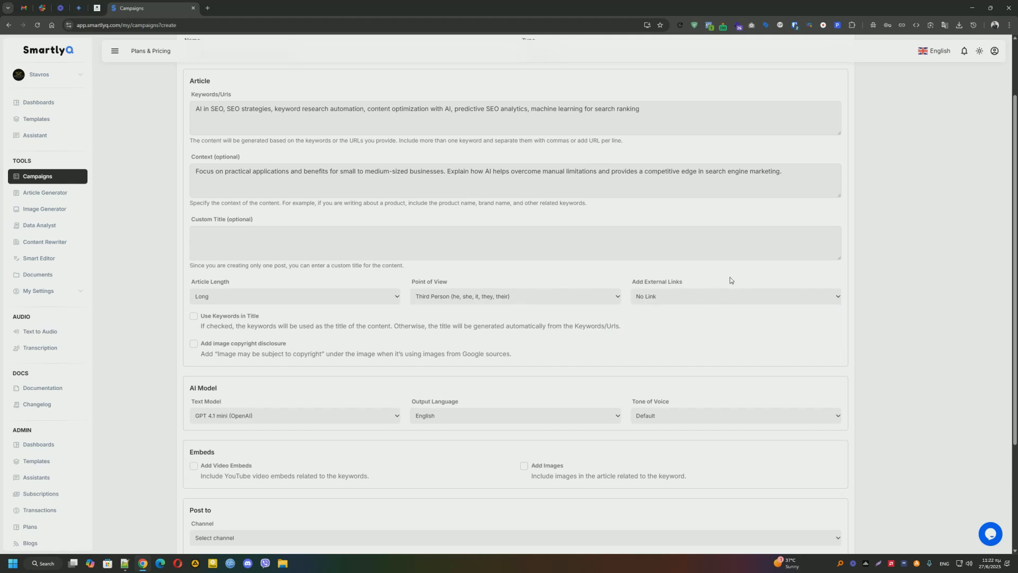
# Read the explanations of the Use Keywords in Title and Add image copyright disclosure options
pyautogui.moveTo(261, 317); pyautogui.dragTo(200, 316)
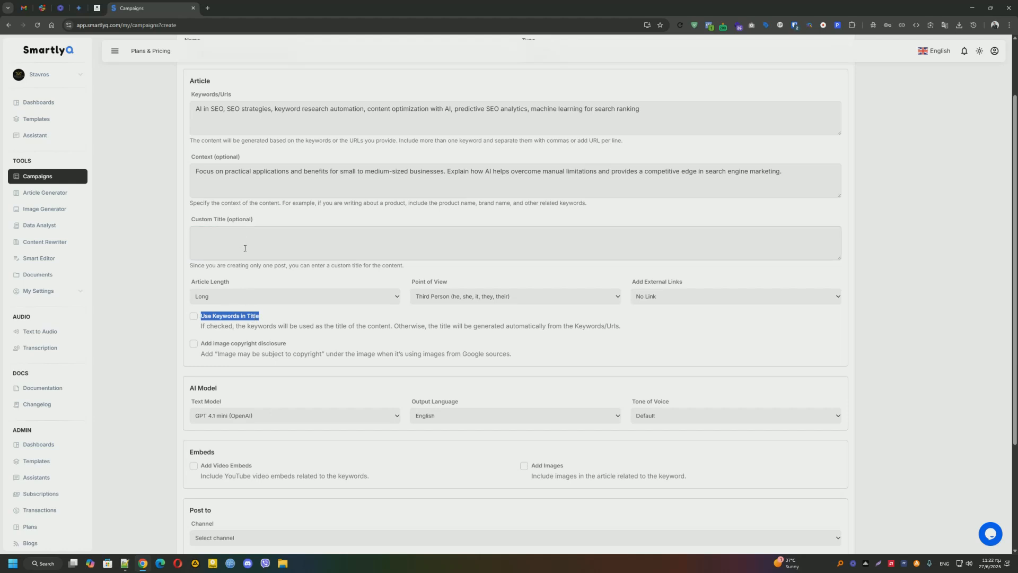
pyautogui.moveTo(395, 326); pyautogui.dragTo(537, 326)
pyautogui.moveTo(608, 328); pyautogui.dragTo(625, 332)
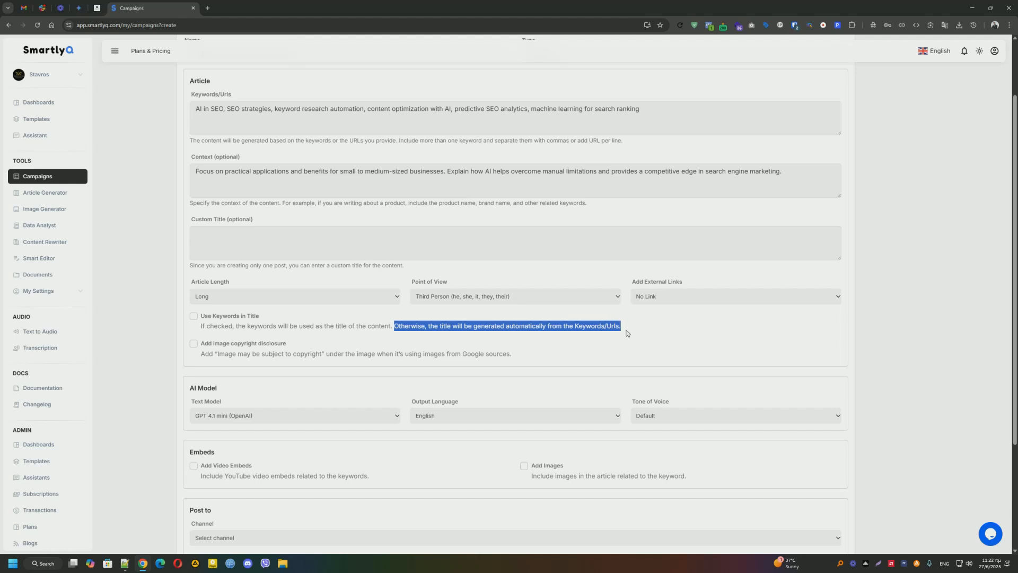
pyautogui.click(626, 327)
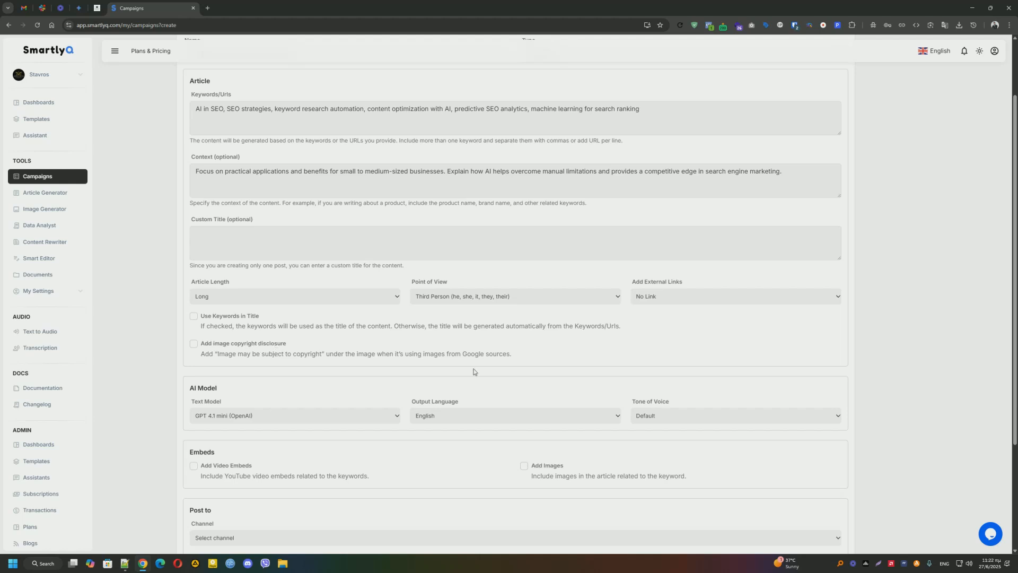
pyautogui.moveTo(463, 354); pyautogui.dragTo(524, 355)
pyautogui.click(512, 351)
# Set the campaign's text model to GPT 4.1 (OpenAI)
pyautogui.scroll(-3, 323, 240)
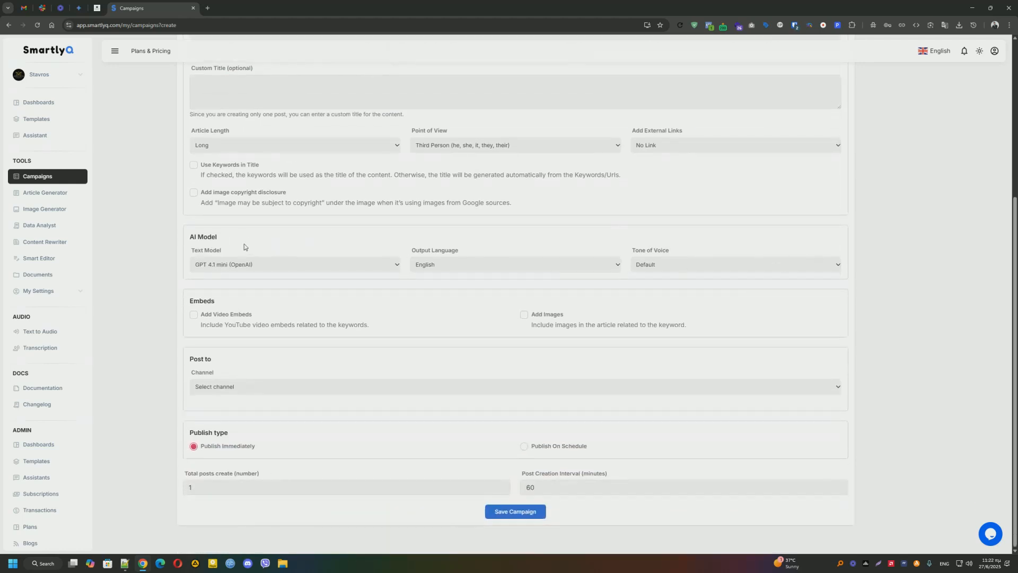
pyautogui.click(274, 268)
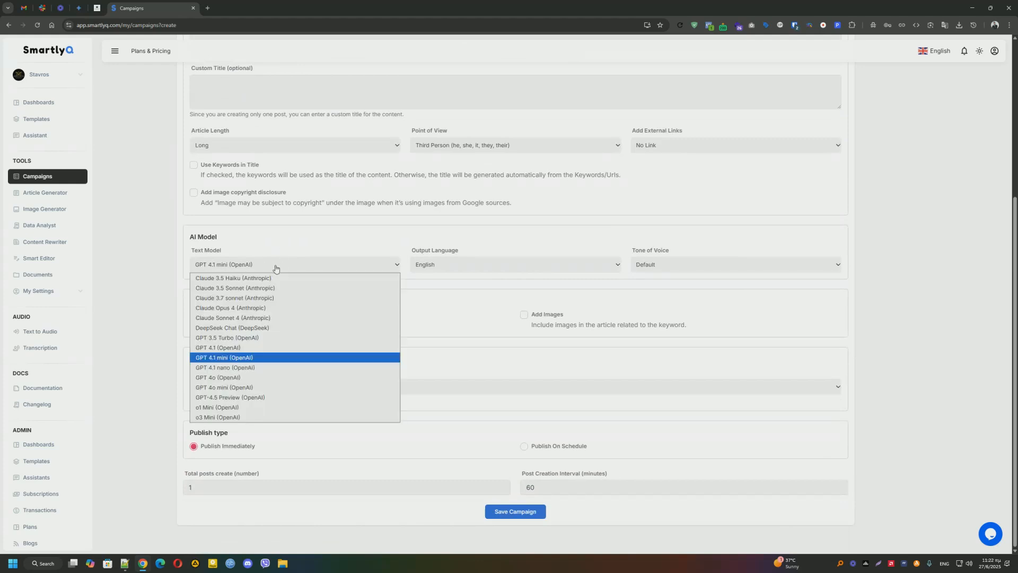
pyautogui.click(244, 348)
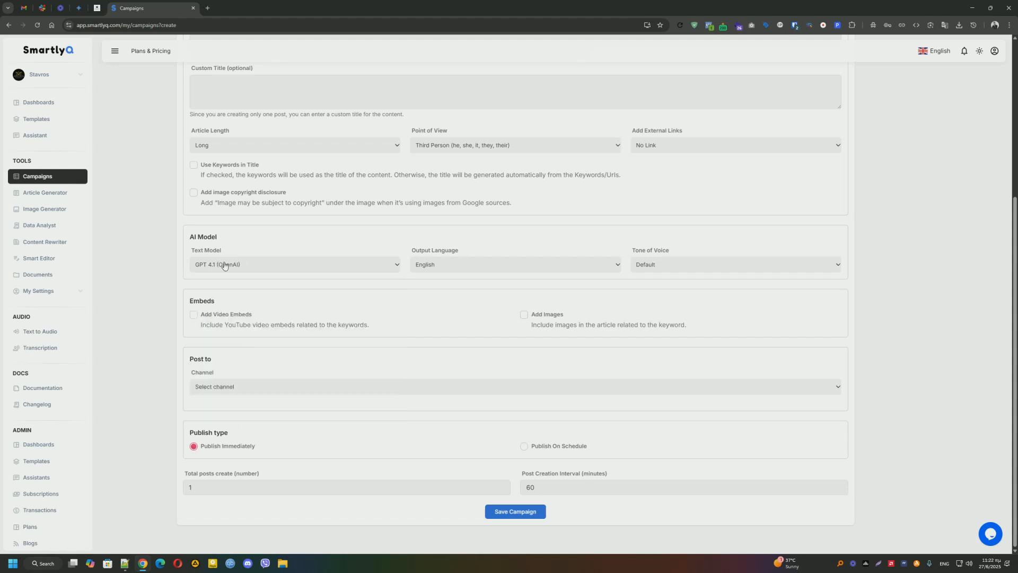
# Try the Professional tone of voice for the campaign and set it back to Default
pyautogui.moveTo(468, 258); pyautogui.dragTo(413, 250)
pyautogui.click(454, 241)
pyautogui.click(665, 267)
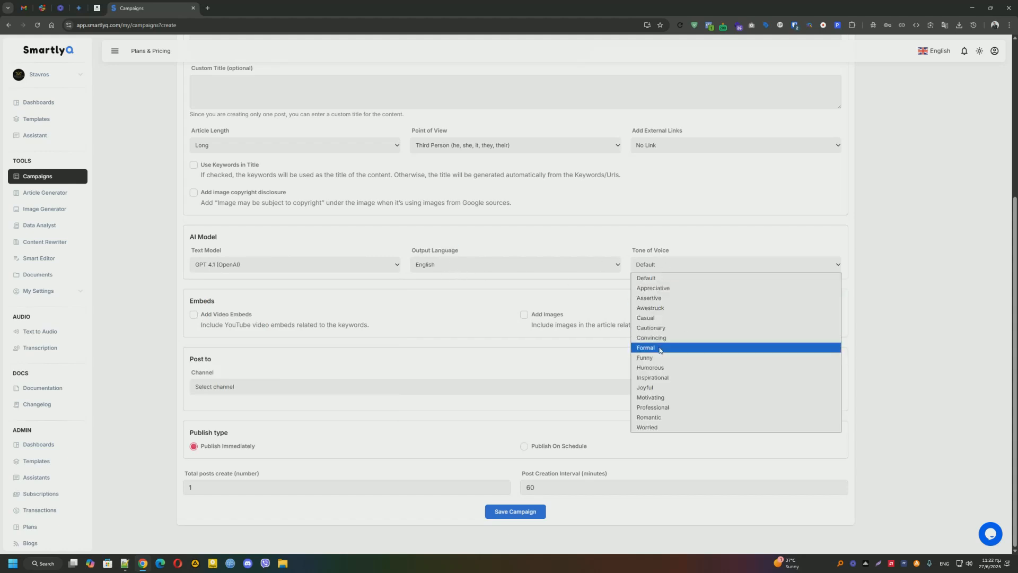
pyautogui.click(666, 406)
pyautogui.click(649, 264)
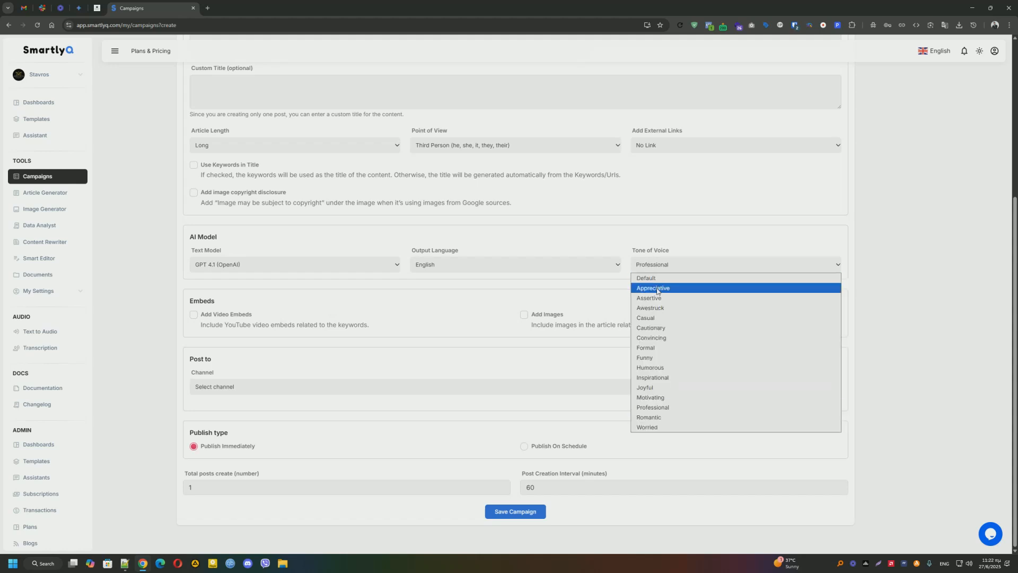
pyautogui.click(658, 283)
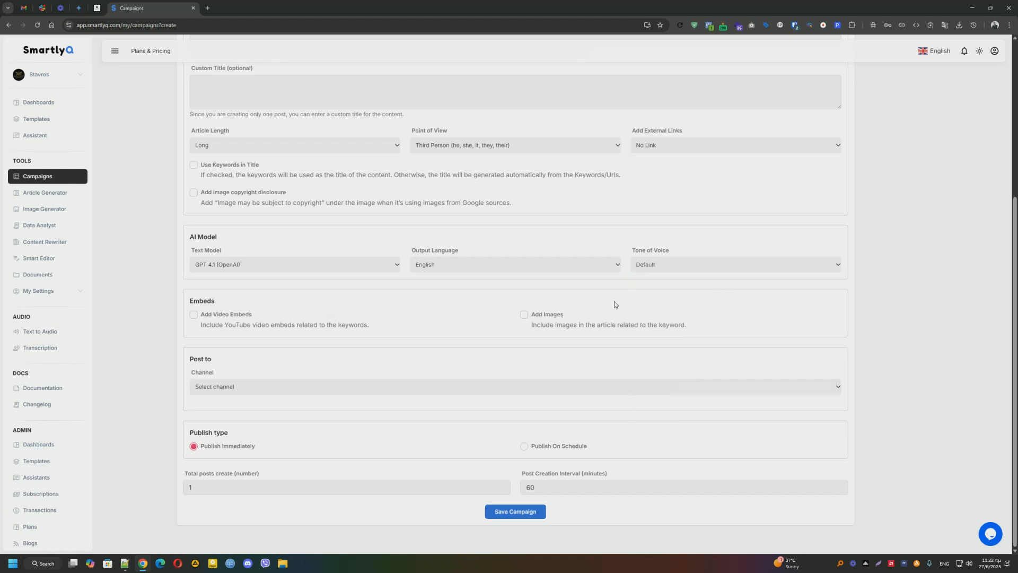
# Enable Add Video Embeds so the article includes YouTube videos related to the keywords
pyautogui.moveTo(189, 301); pyautogui.dragTo(233, 297)
pyautogui.click(240, 286)
pyautogui.click(195, 316)
pyautogui.moveTo(224, 325); pyautogui.dragTo(268, 321)
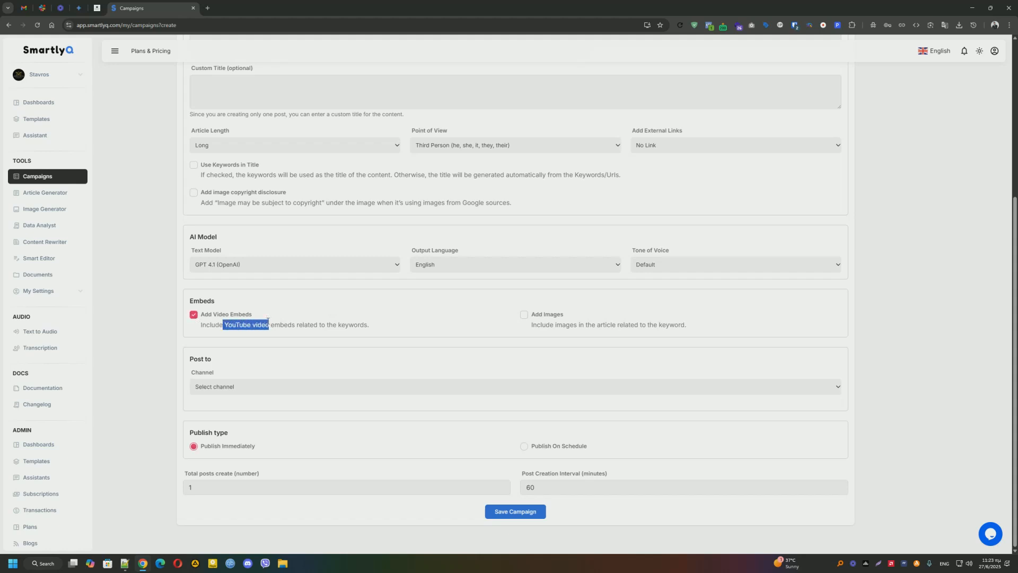
pyautogui.click(274, 323)
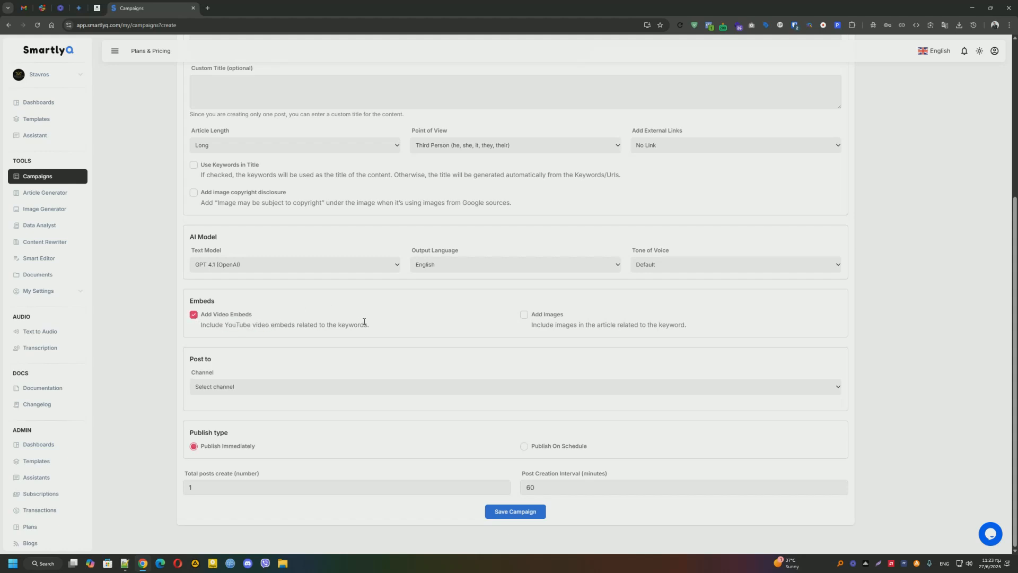
# Enable Add Images for the article and set the image source to GPT Image 1 (OpenAI)
pyautogui.click(525, 315)
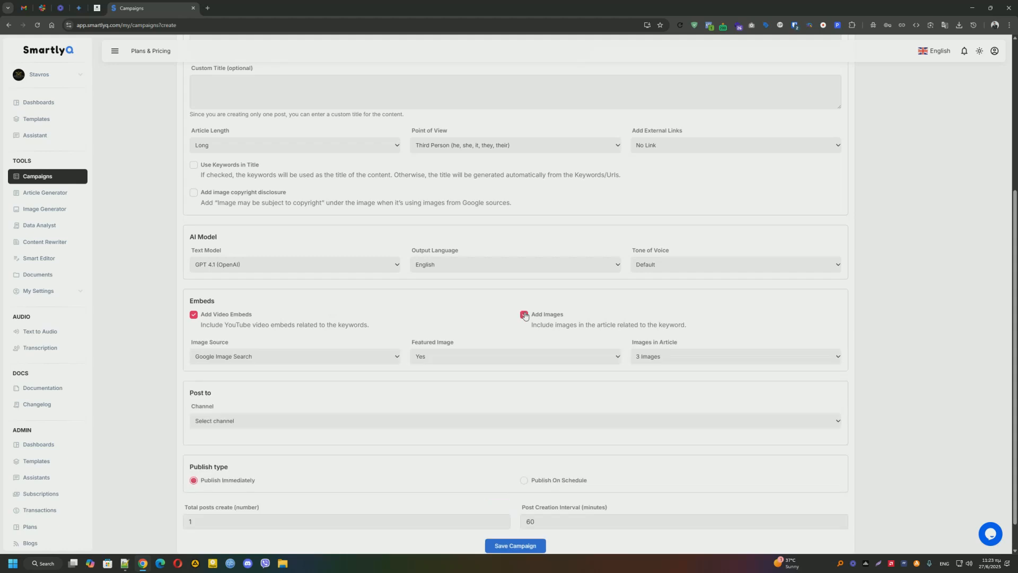
pyautogui.tripleClick(224, 343)
pyautogui.click(282, 360)
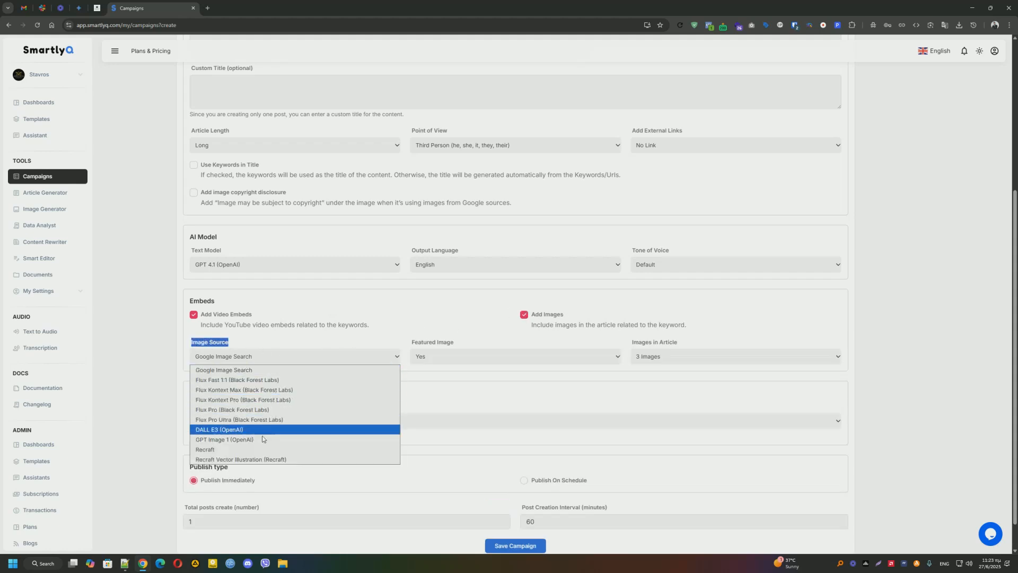
pyautogui.click(279, 355)
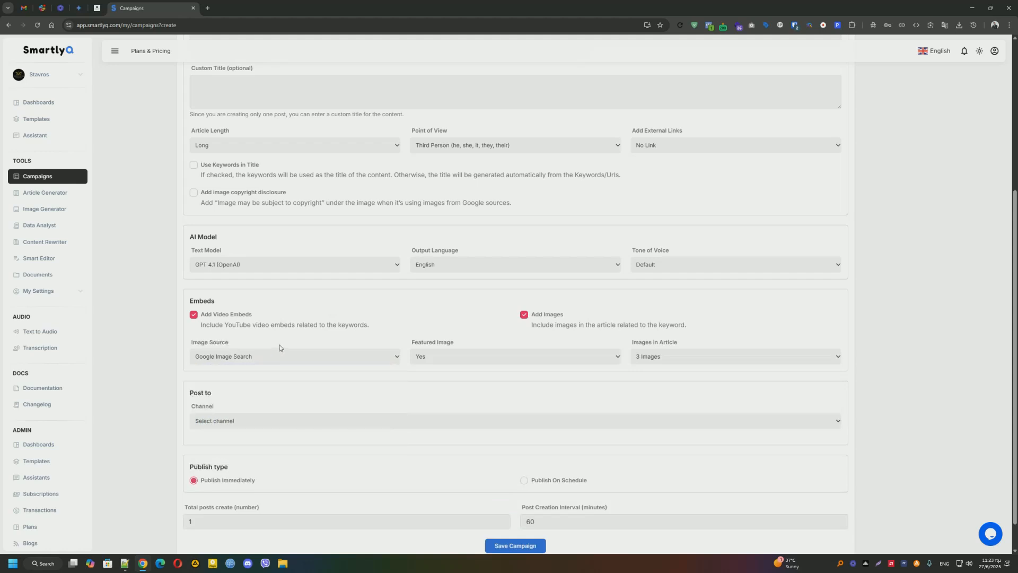
pyautogui.click(280, 357)
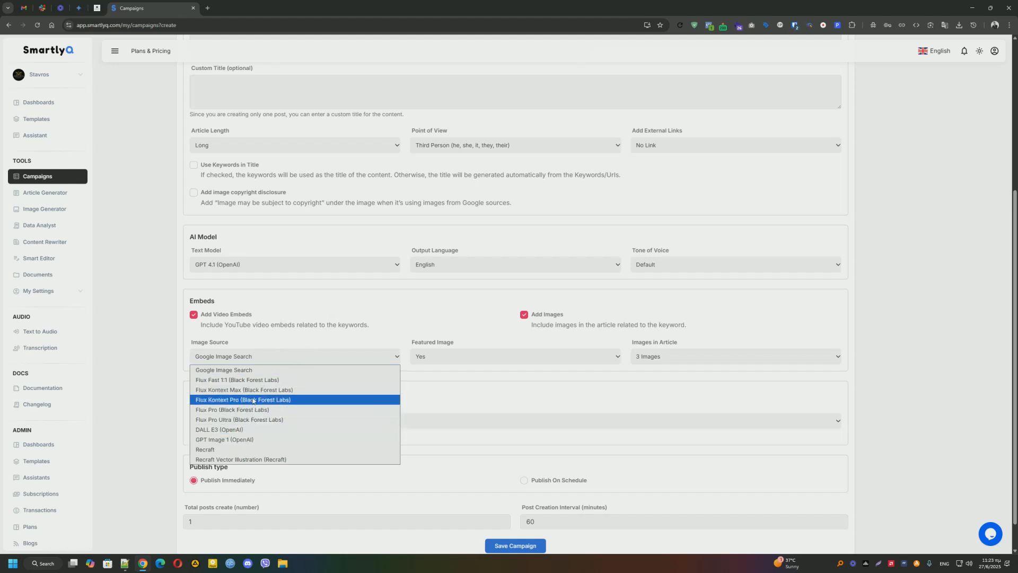
pyautogui.click(243, 441)
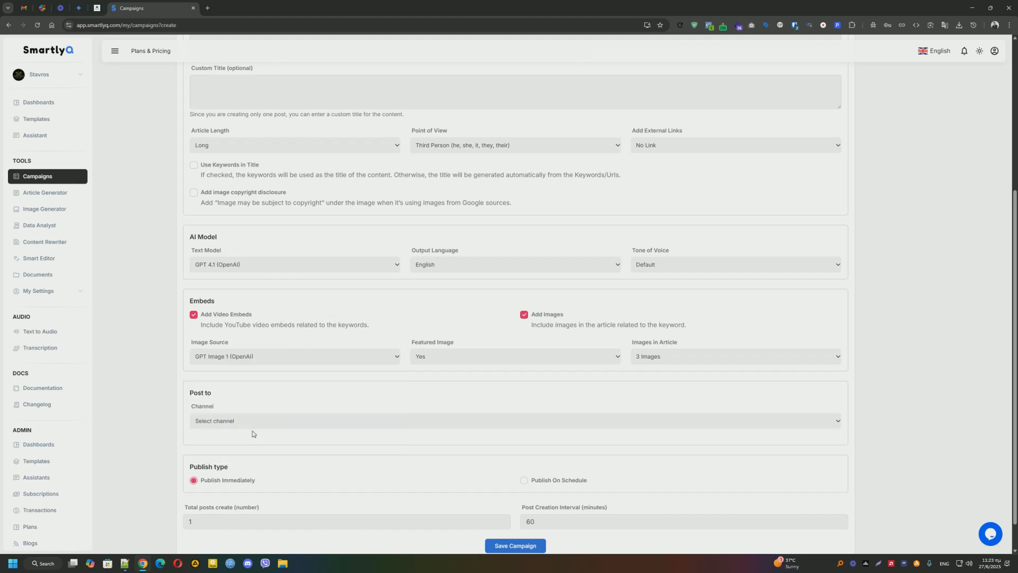
# Review the Featured Image setting, the posting channels and the Images in Article options, leaving the selections as they are
pyautogui.tripleClick(430, 341)
pyautogui.click(445, 330)
pyautogui.click(388, 422)
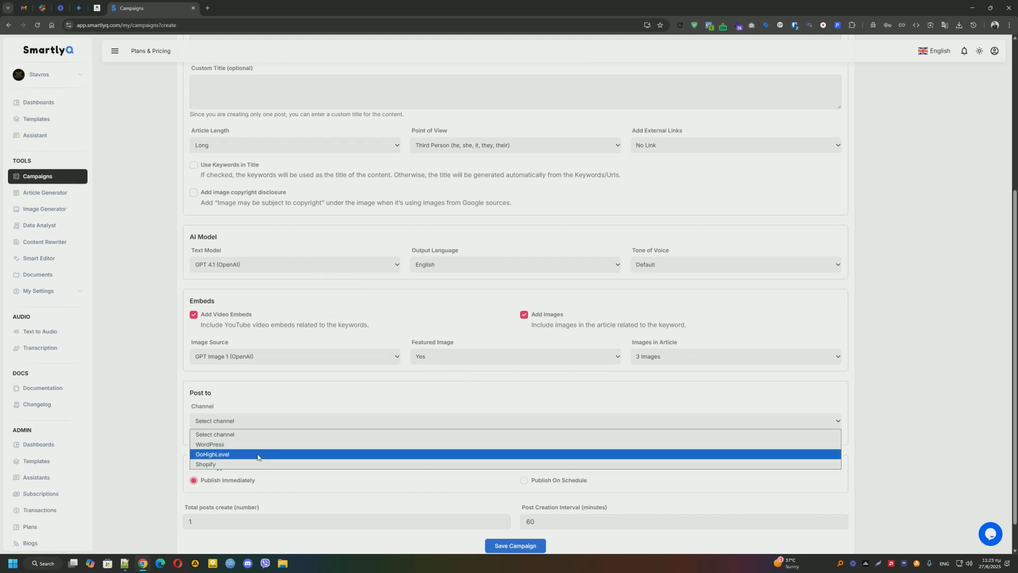
pyautogui.click(385, 378)
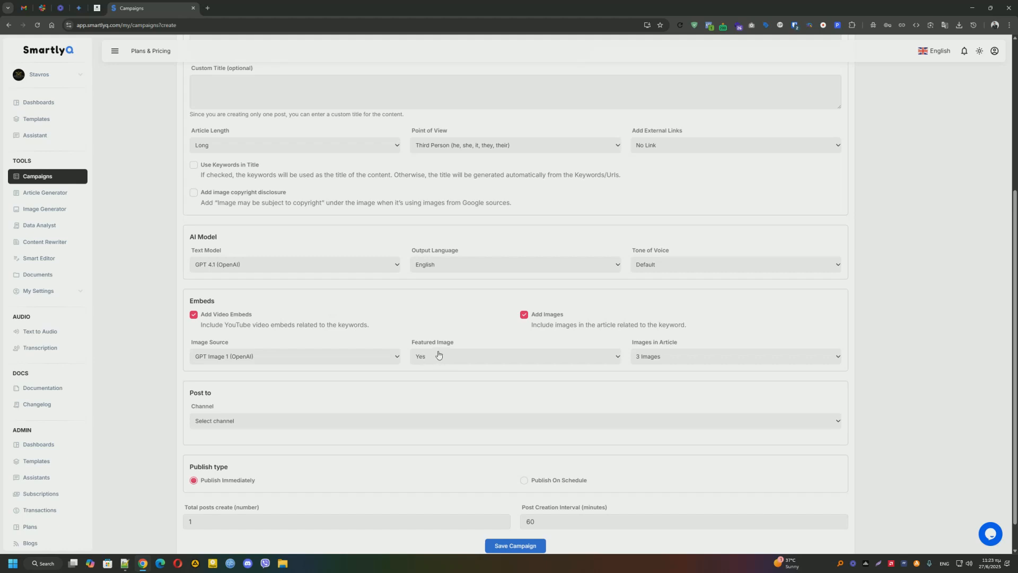
pyautogui.moveTo(680, 346); pyautogui.dragTo(631, 345)
pyautogui.click(675, 346)
pyautogui.click(665, 357)
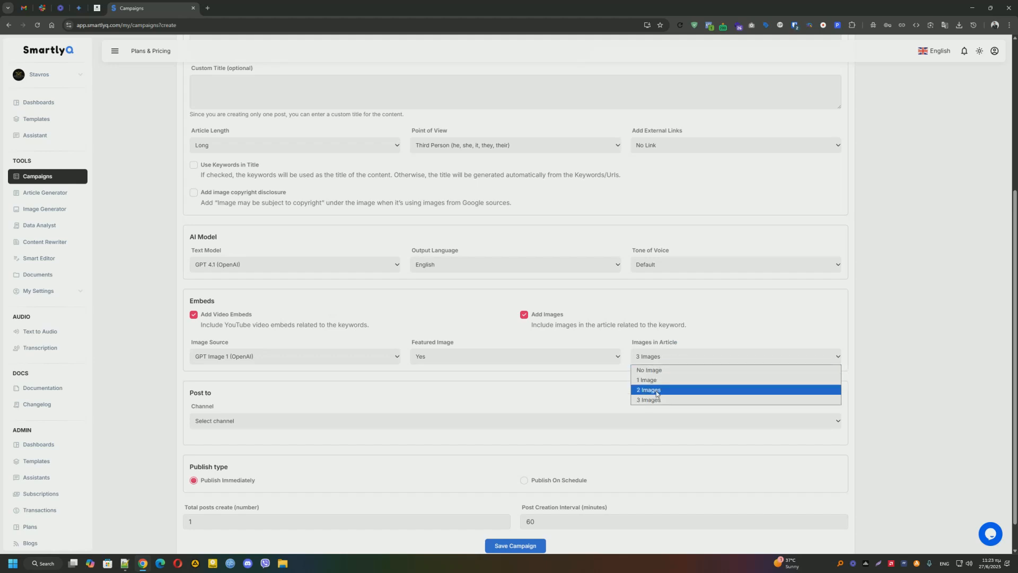
pyautogui.click(723, 336)
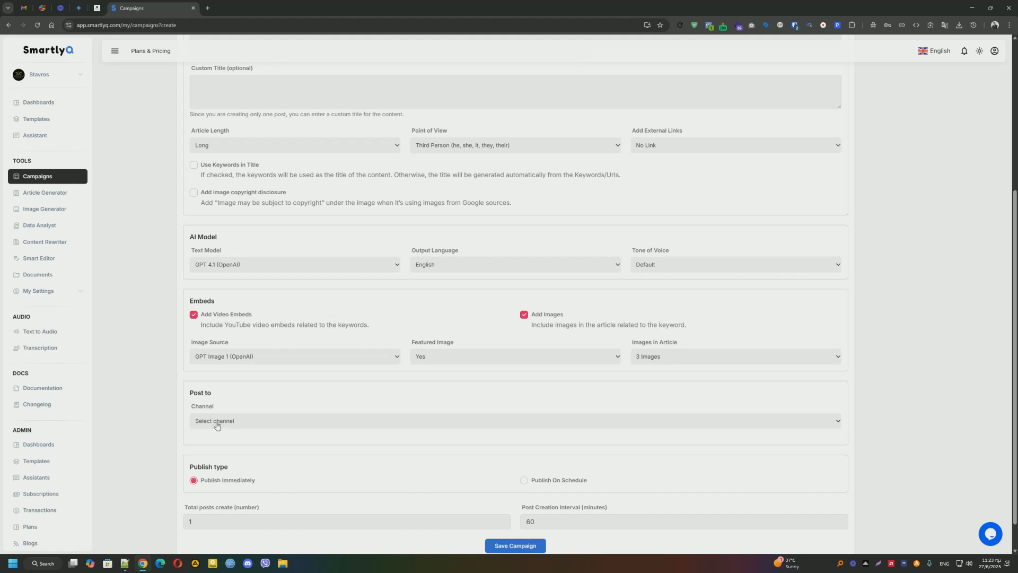
# Set the posting channel to WordPress with the SEO Agency site and the Featured News category, leaving image upload enabled
pyautogui.moveTo(213, 393); pyautogui.dragTo(190, 393)
pyautogui.click(228, 386)
pyautogui.scroll(-1, 228, 386)
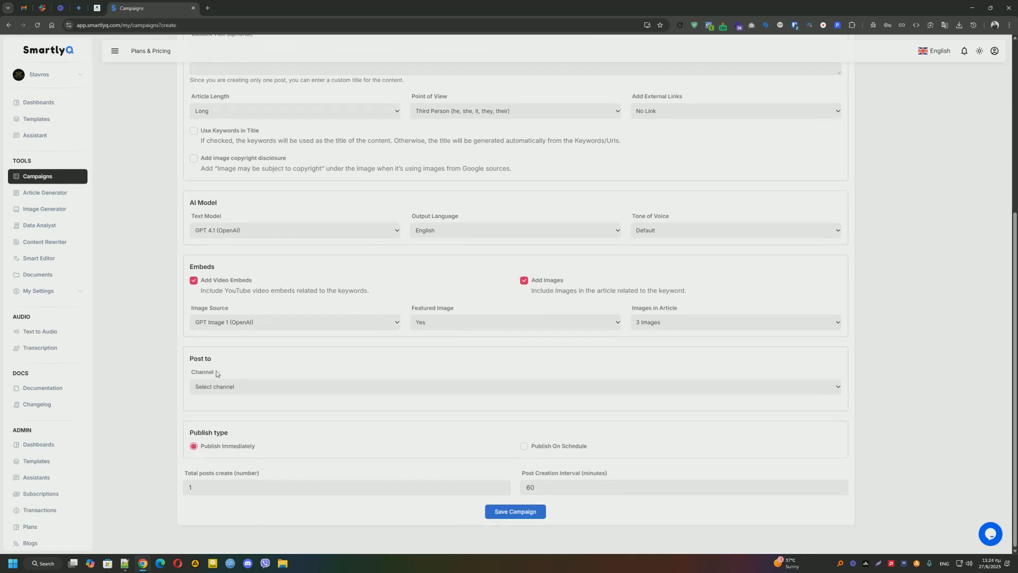
pyautogui.click(235, 391)
pyautogui.click(233, 411)
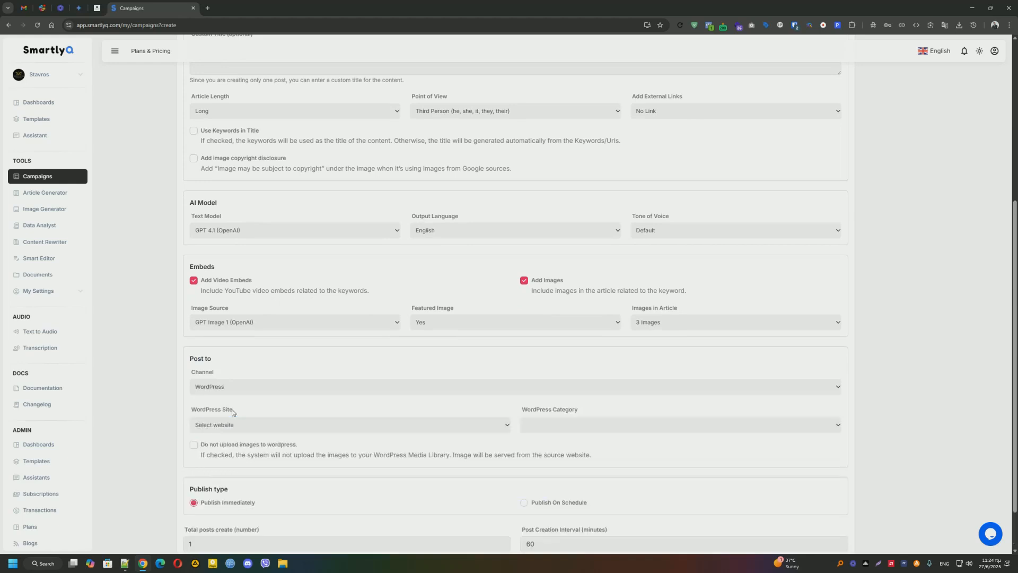
pyautogui.click(274, 429)
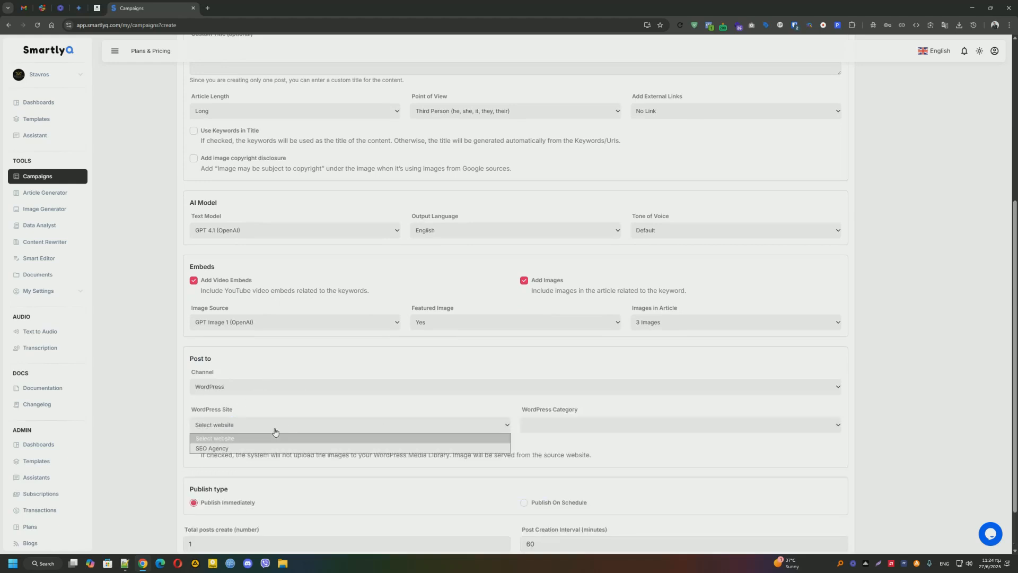
pyautogui.click(223, 449)
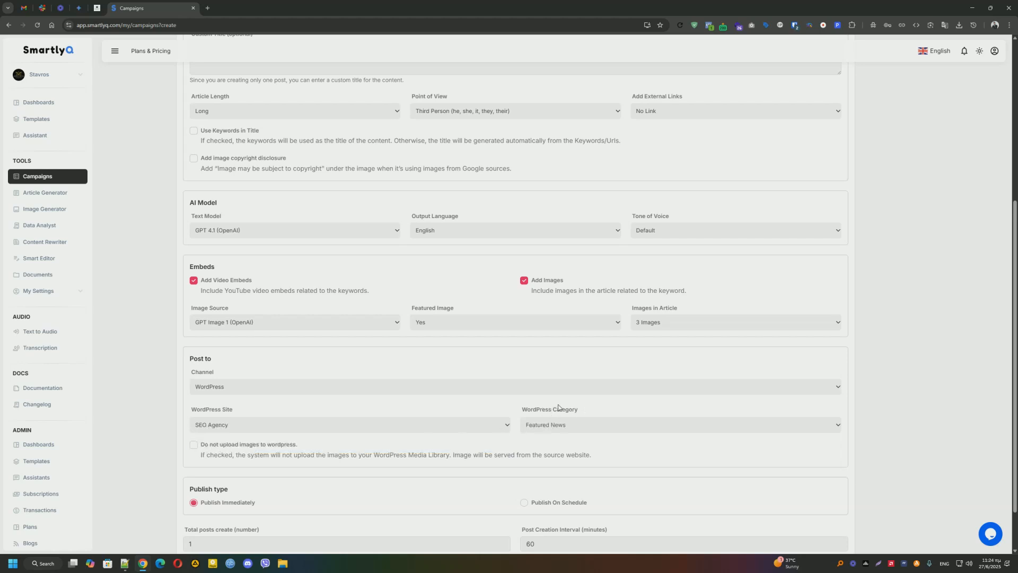
pyautogui.click(541, 427)
pyautogui.click(548, 438)
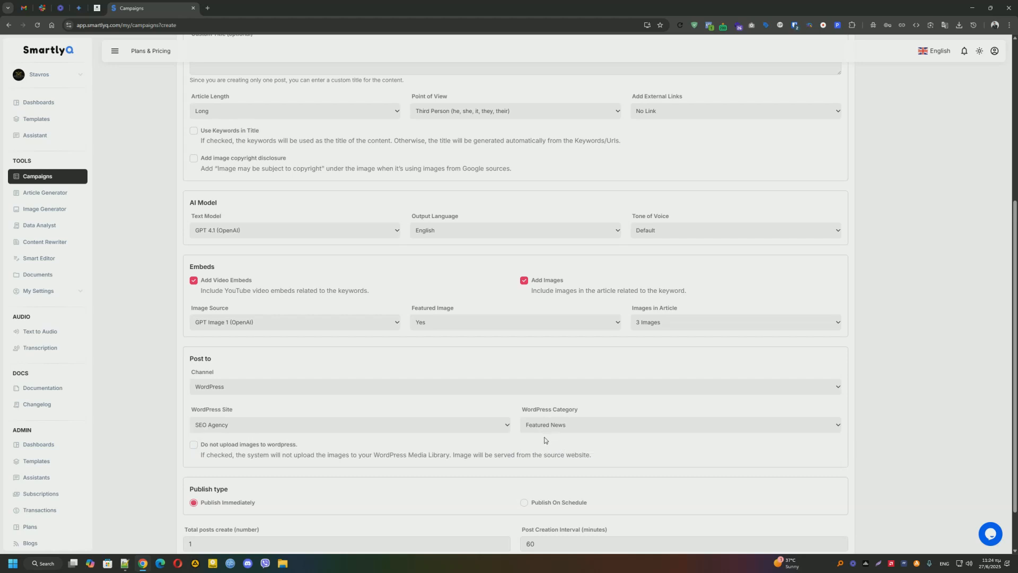
pyautogui.moveTo(305, 446); pyautogui.dragTo(206, 447)
pyautogui.click(316, 446)
# Try the Publish On Schedule type with its date calendar, and switch back to Publish Immediately
pyautogui.scroll(-1, 298, 456)
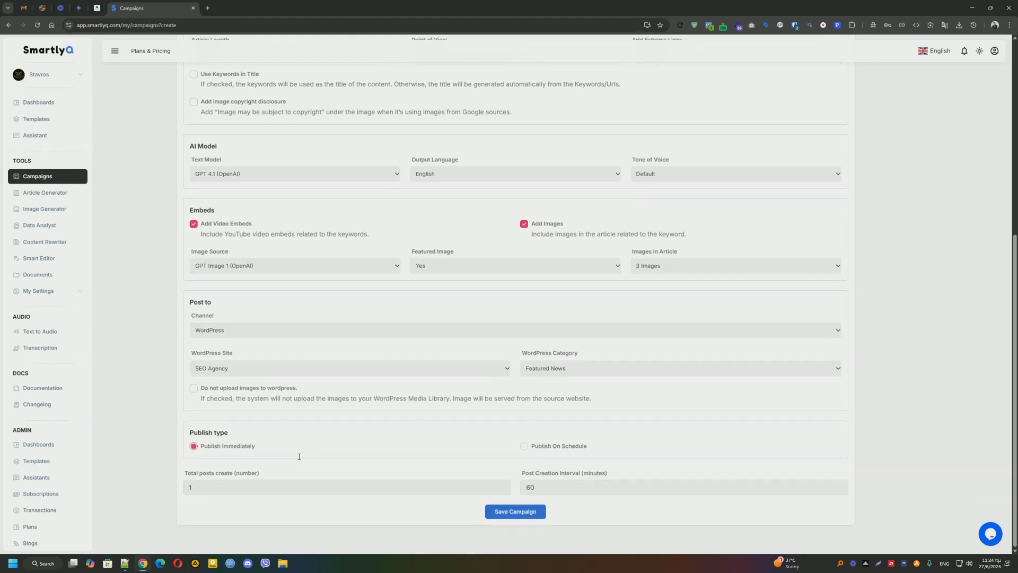
pyautogui.moveTo(186, 435); pyautogui.dragTo(231, 435)
pyautogui.click(246, 436)
pyautogui.click(554, 446)
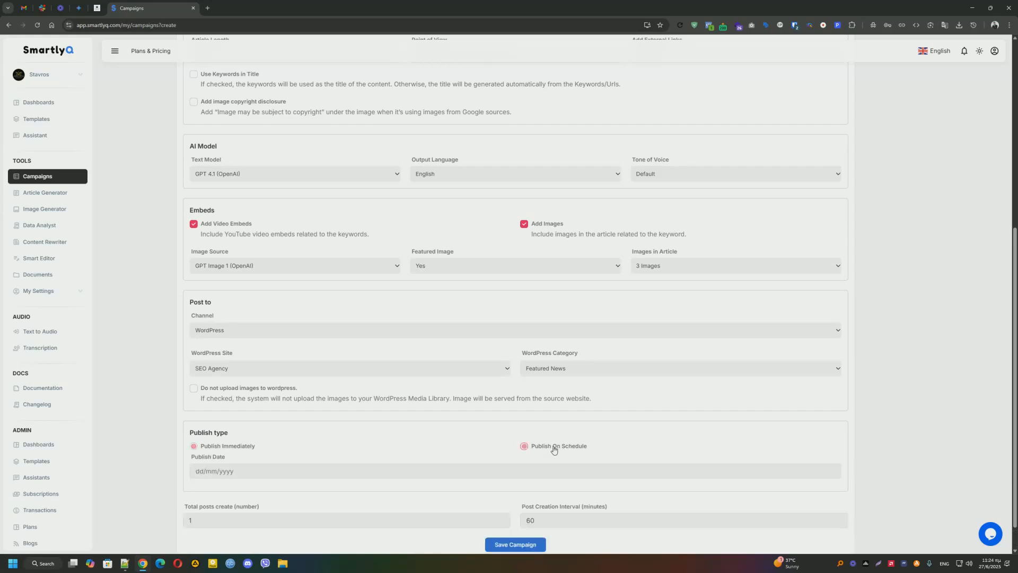
pyautogui.click(249, 472)
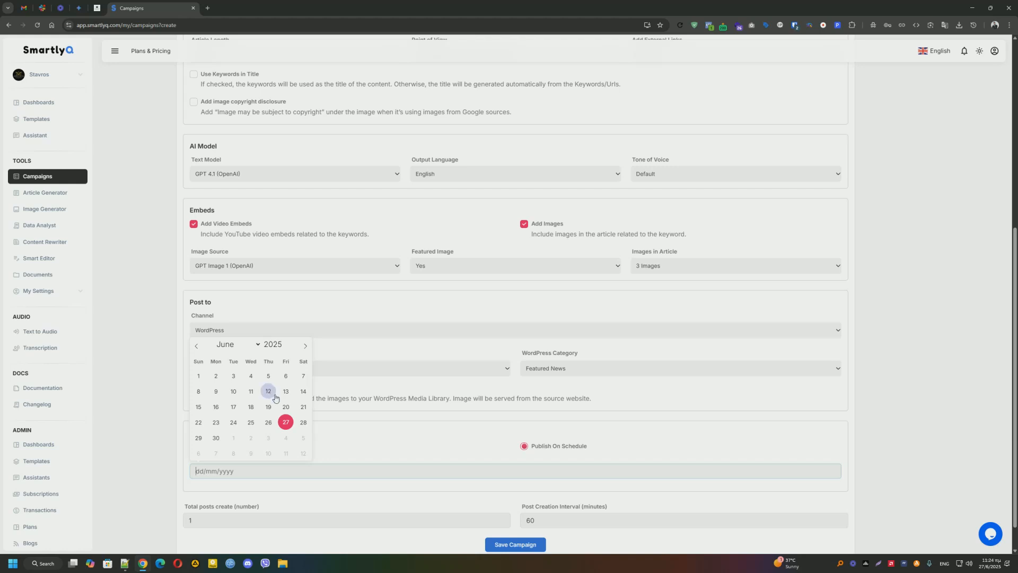
pyautogui.click(350, 421)
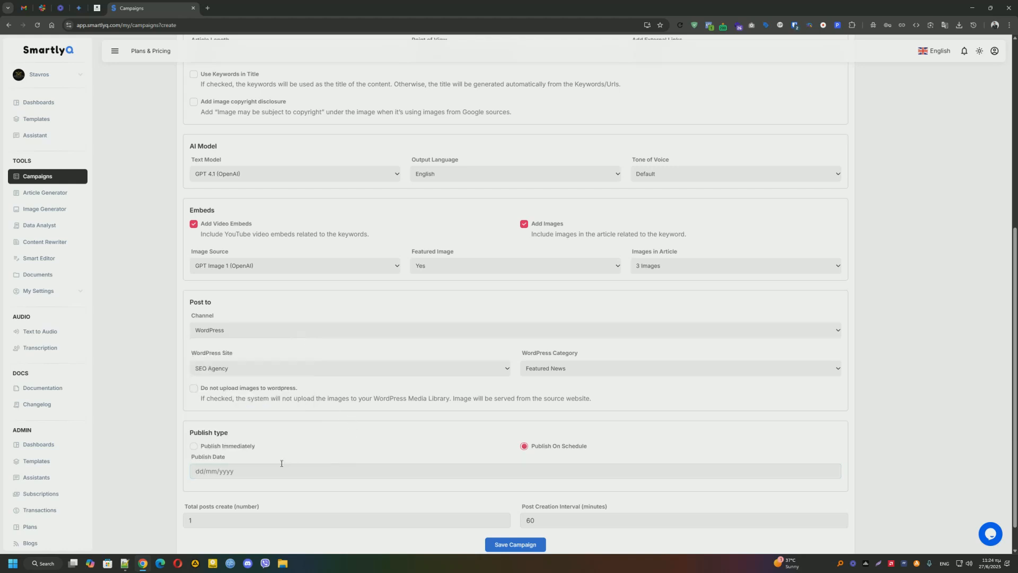
pyautogui.click(196, 447)
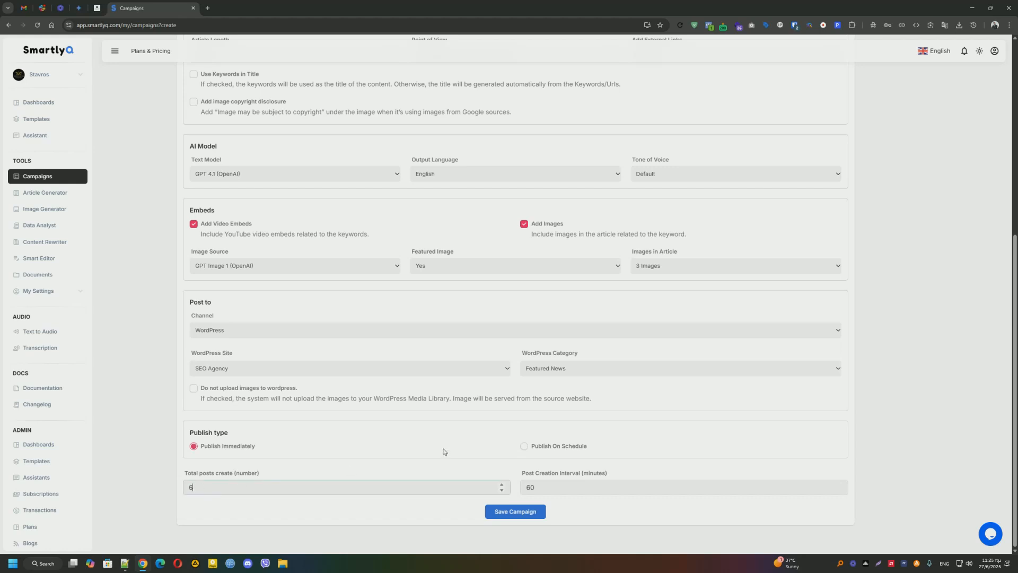
# Review the Post Creation Interval setting and set the total posts to create to 1
pyautogui.press('BackSpace')
pyautogui.write('1')
pyautogui.moveTo(522, 474); pyautogui.dragTo(609, 475)
pyautogui.click(609, 475)
pyautogui.moveTo(210, 488); pyautogui.dragTo(133, 484)
pyautogui.write('4')
pyautogui.moveTo(562, 487); pyautogui.dragTo(527, 487)
pyautogui.doubleClick(239, 486)
pyautogui.write('1')
# Look over the completed campaign settings and save the campaign
pyautogui.scroll(5, 484, 461)
pyautogui.scroll(1, 483, 460)
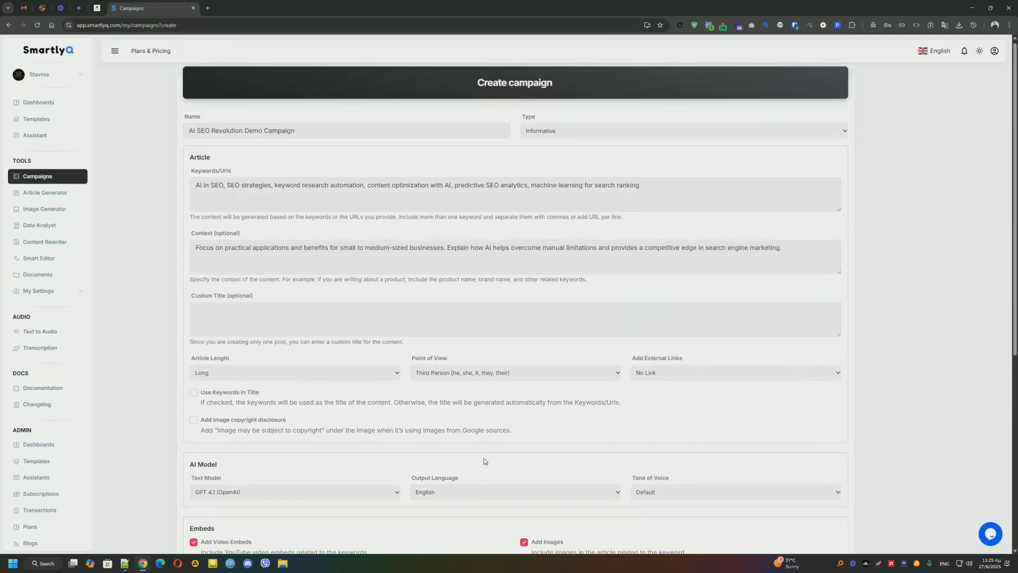
pyautogui.scroll(-6, 484, 461)
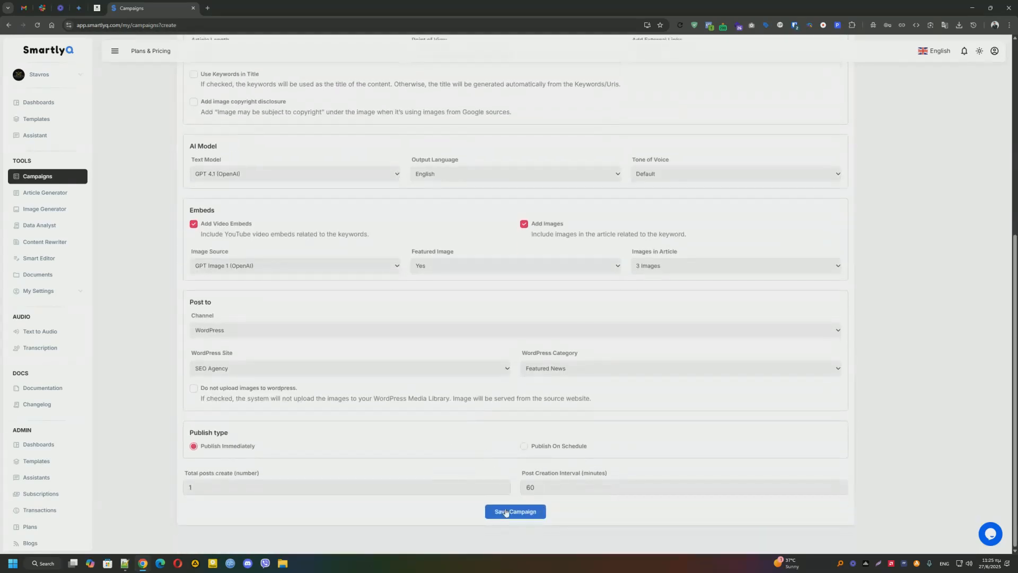
pyautogui.click(515, 511)
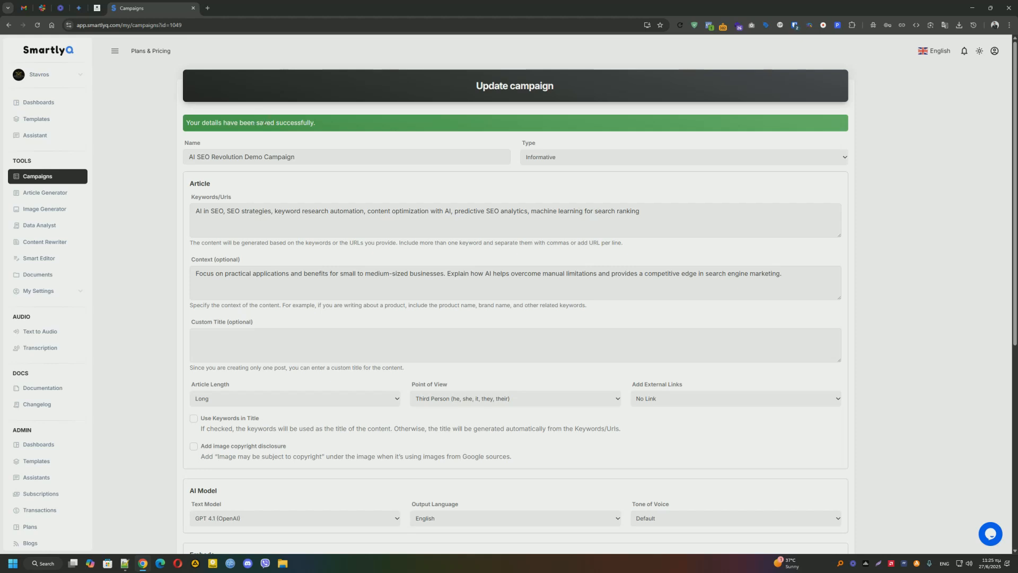
# Open the campaign list and check the new campaign's title and content count
pyautogui.click(43, 175)
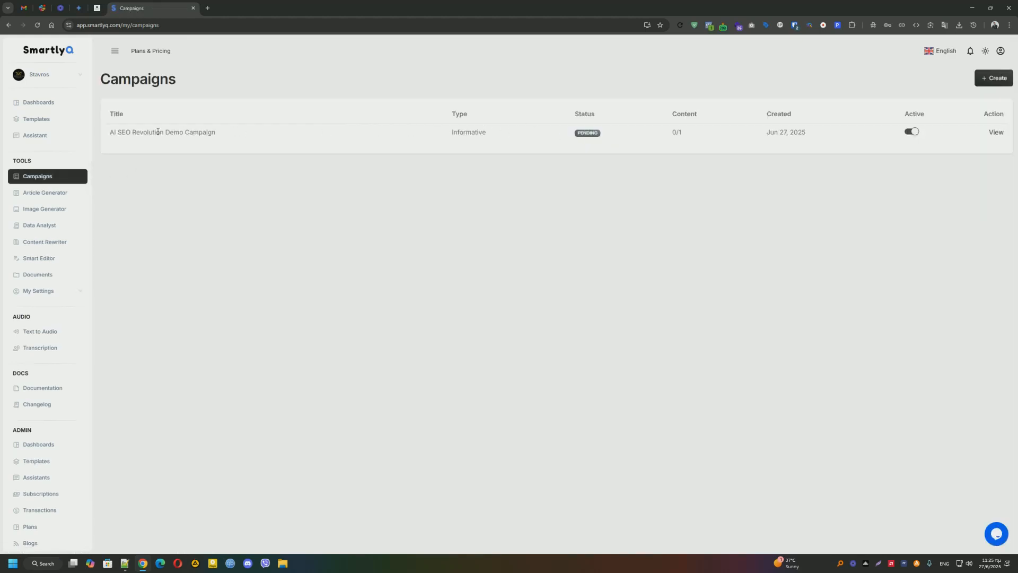
pyautogui.moveTo(108, 136); pyautogui.dragTo(215, 138)
pyautogui.click(259, 142)
pyautogui.moveTo(676, 118); pyautogui.dragTo(702, 132)
pyautogui.click(672, 126)
# Open the saved AI SEO Revolution Demo Campaign and review its settings and available actions
pyautogui.click(996, 134)
pyautogui.scroll(-10, 420, 269)
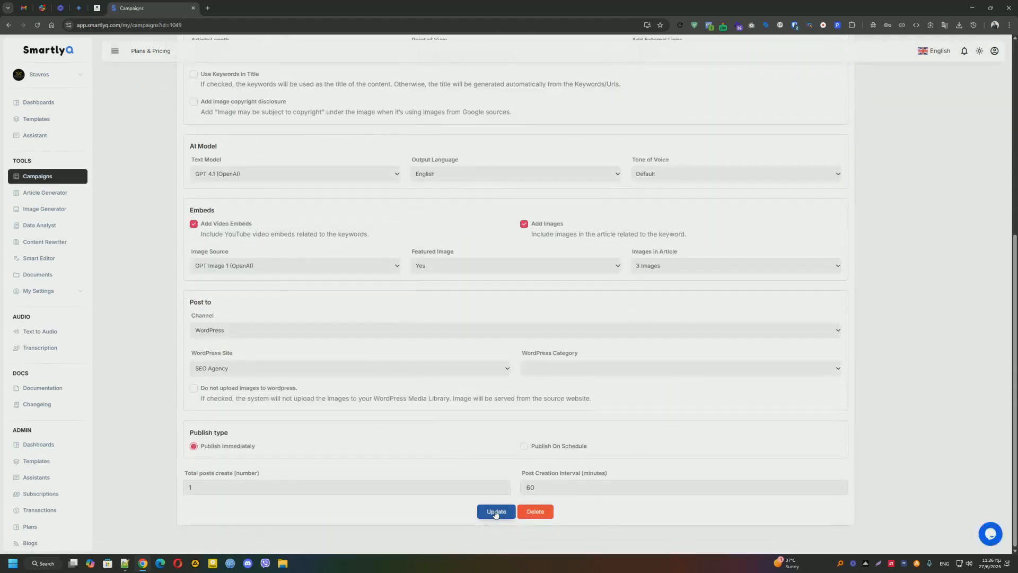
pyautogui.scroll(10, 539, 498)
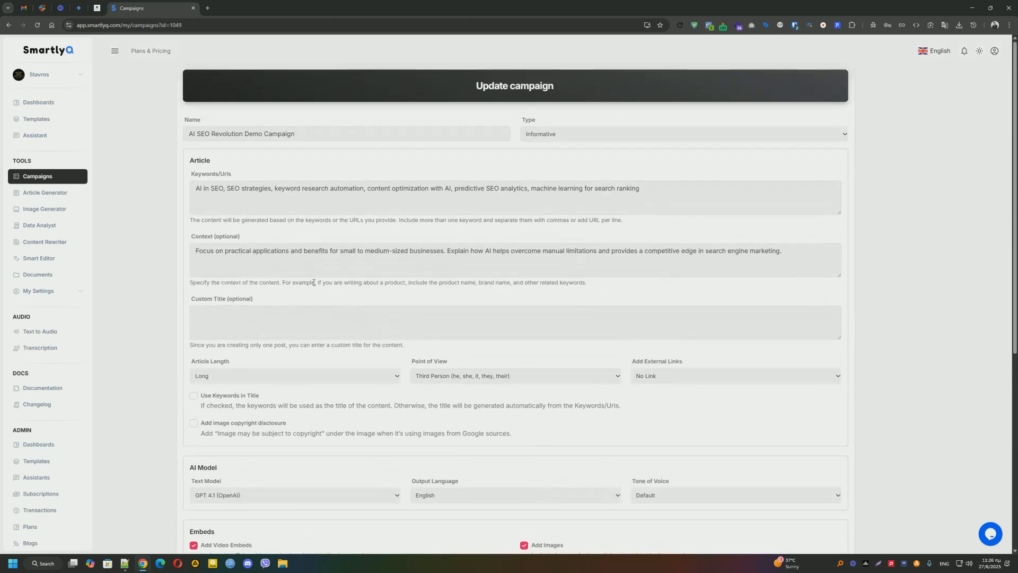
# Return to the campaign list and reload it to check the campaign's status and content count
pyautogui.click(51, 182)
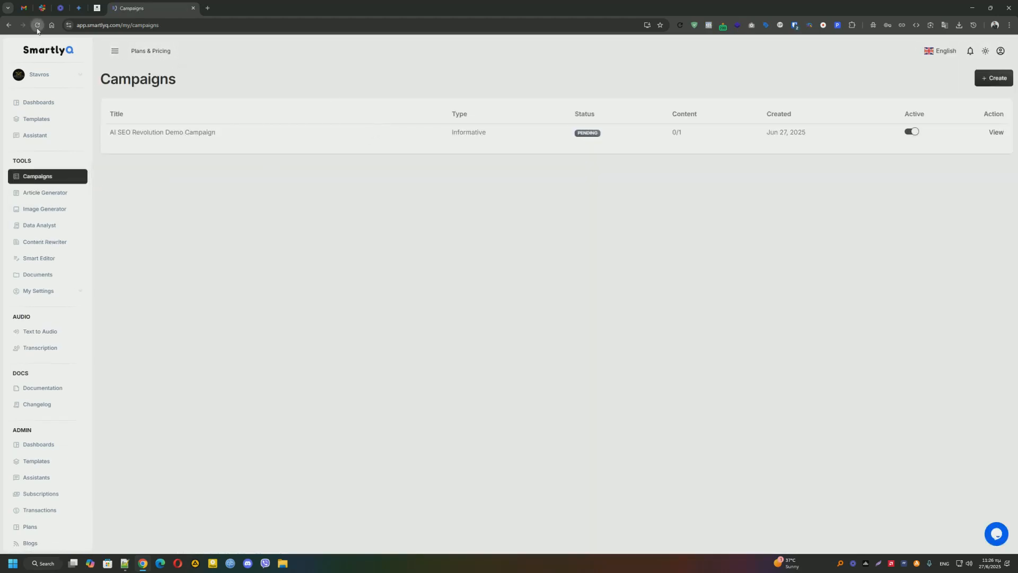
pyautogui.click(37, 26)
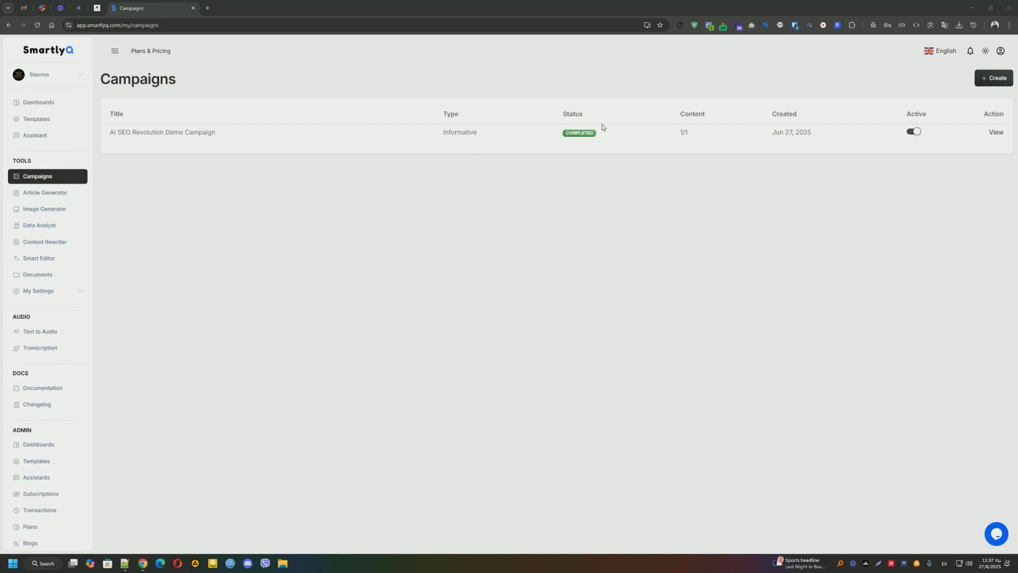
pyautogui.moveTo(701, 139); pyautogui.dragTo(684, 133)
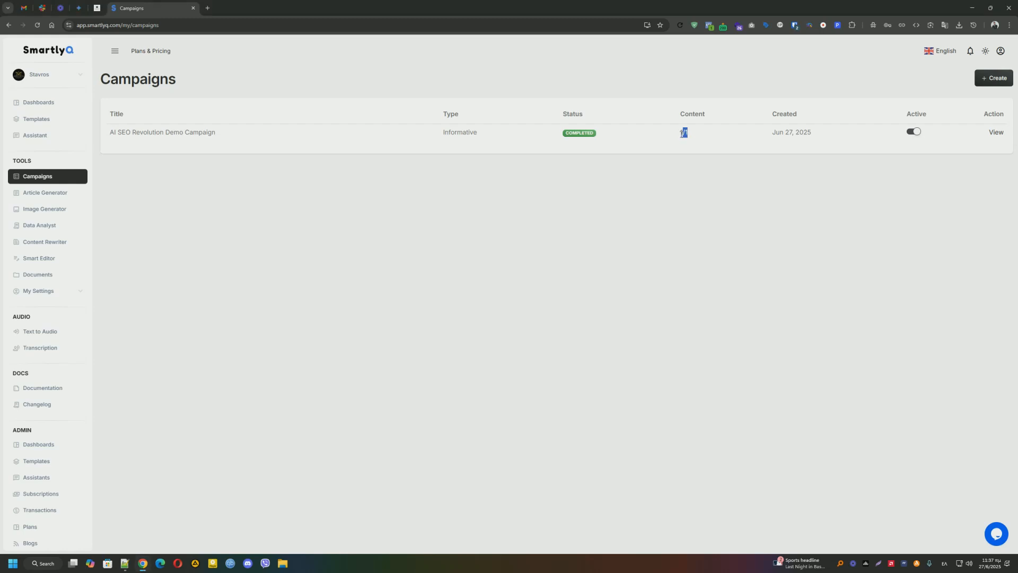
pyautogui.click(682, 136)
# Switch to the seo-agency.gr website to check the published article
pyautogui.click(97, 8)
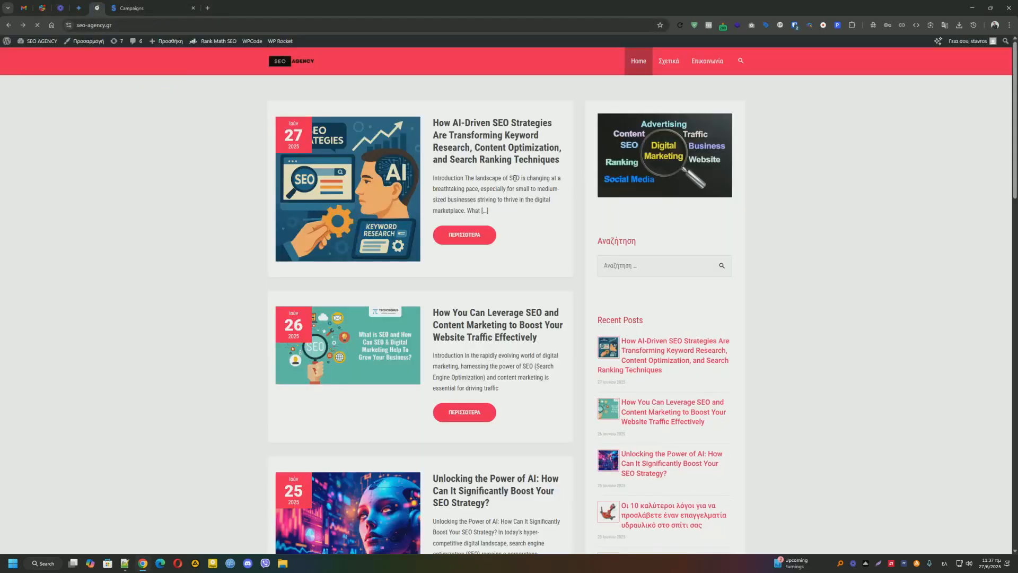